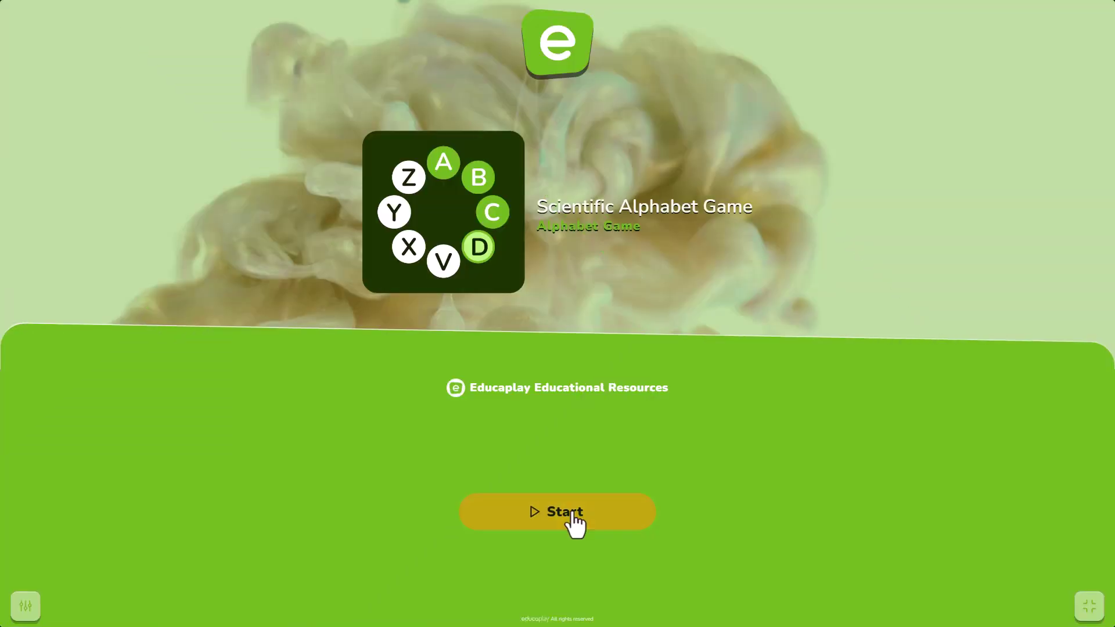
# Start the alphabet game and answer 'Anatomy' for letter A
pyautogui.click(570, 512)
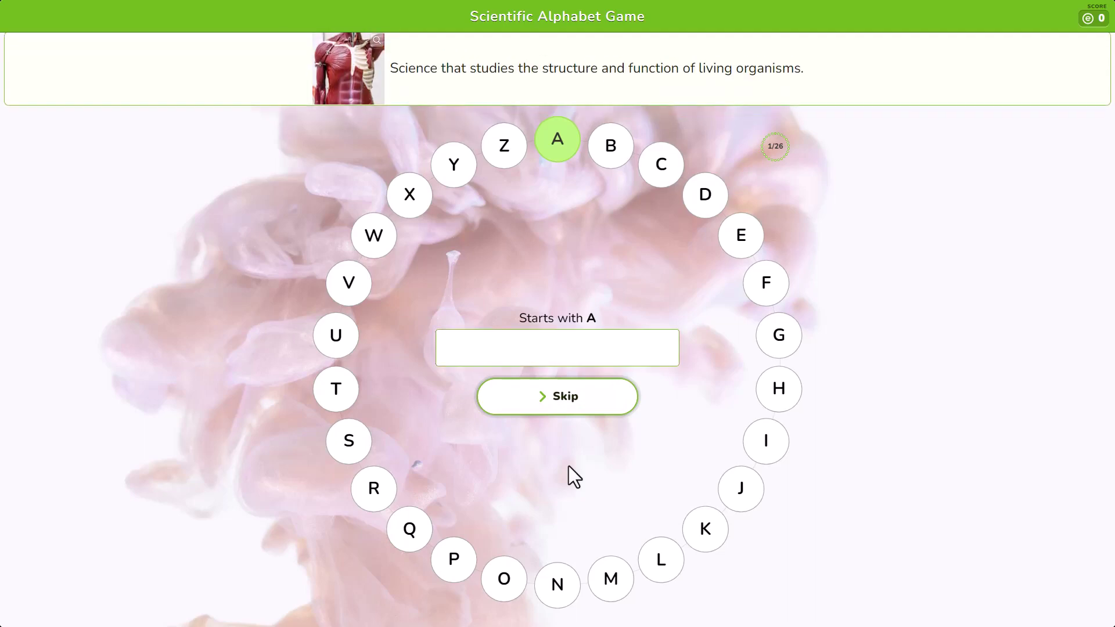
pyautogui.write('Anatomy')
pyautogui.press('Return')
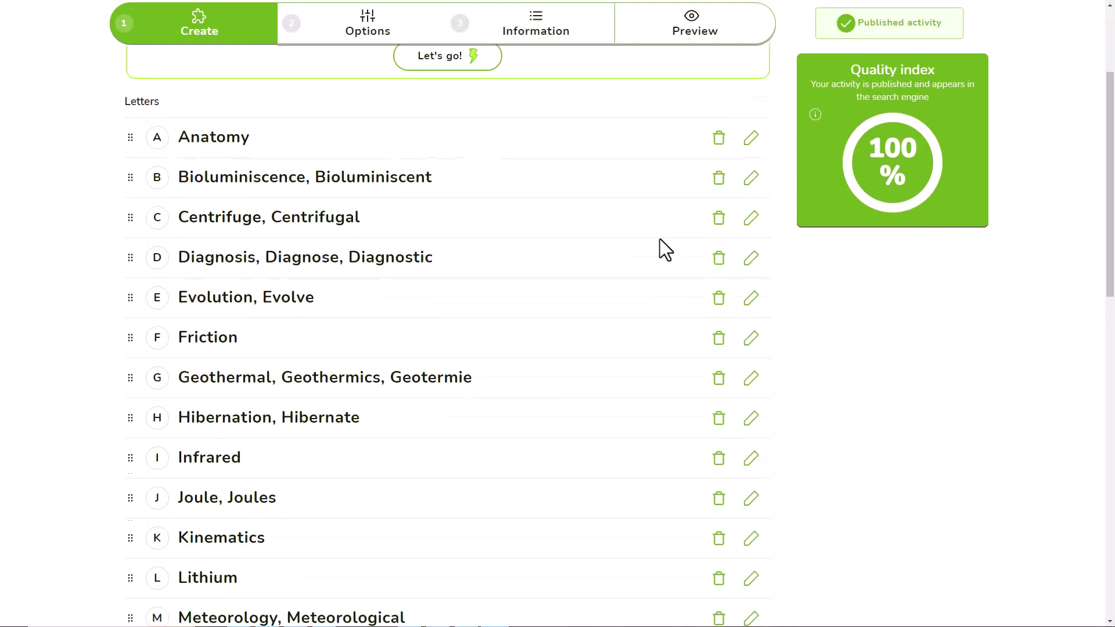
# Generate letters from the title 'Scientific Alphabet Game' and open the Wavelength entry
pyautogui.scroll(-10, 659, 238)
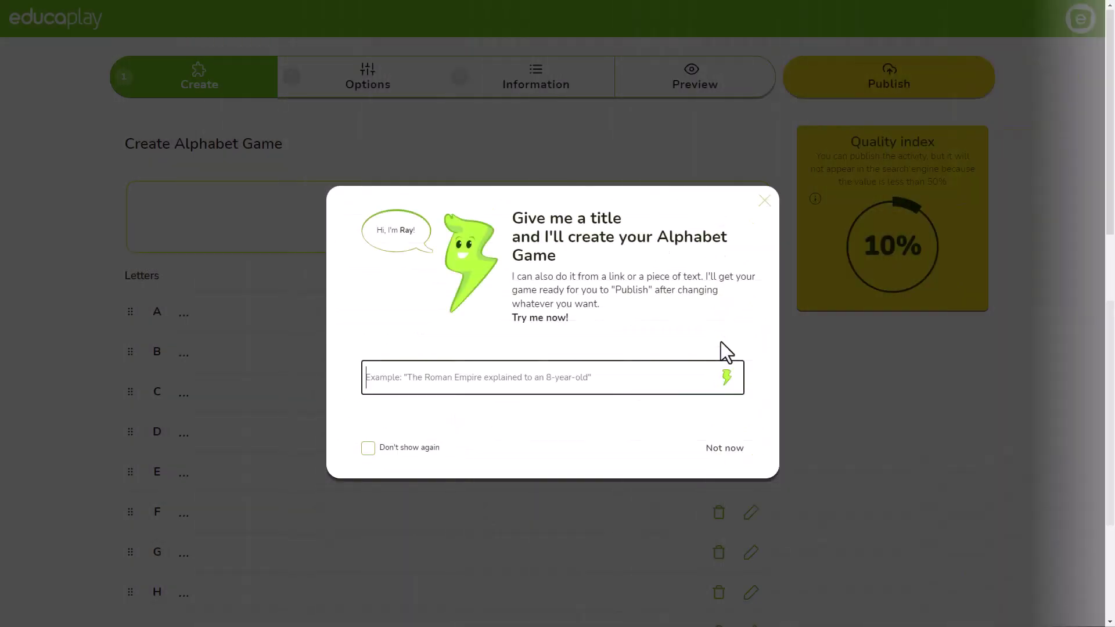
pyautogui.write('Scientific Alphabet Game')
pyautogui.click(727, 380)
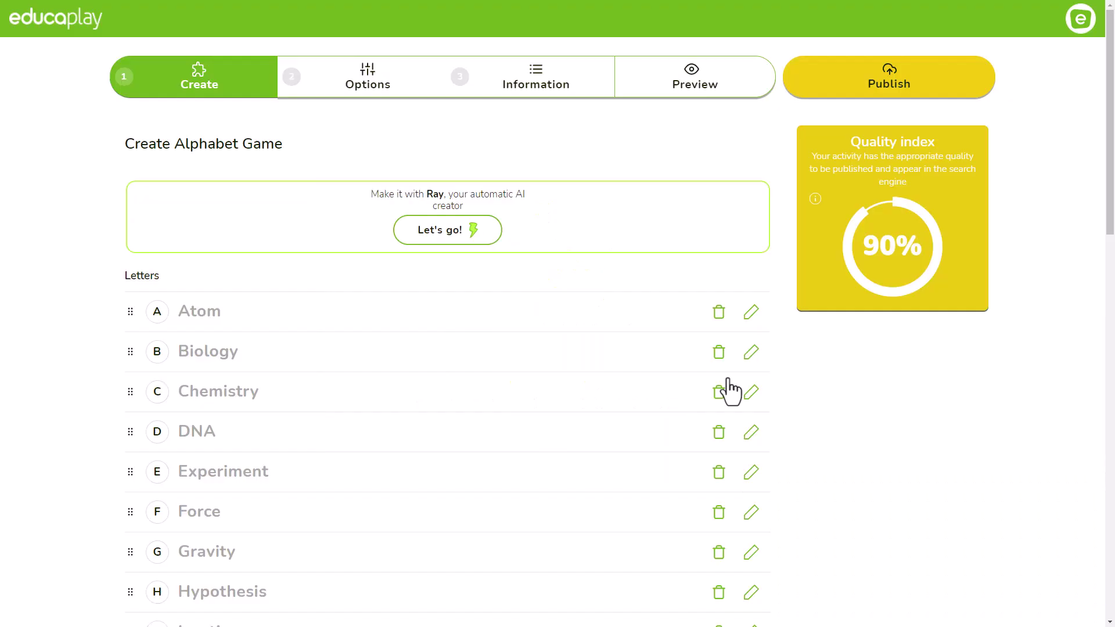
pyautogui.scroll(-15, 528, 413)
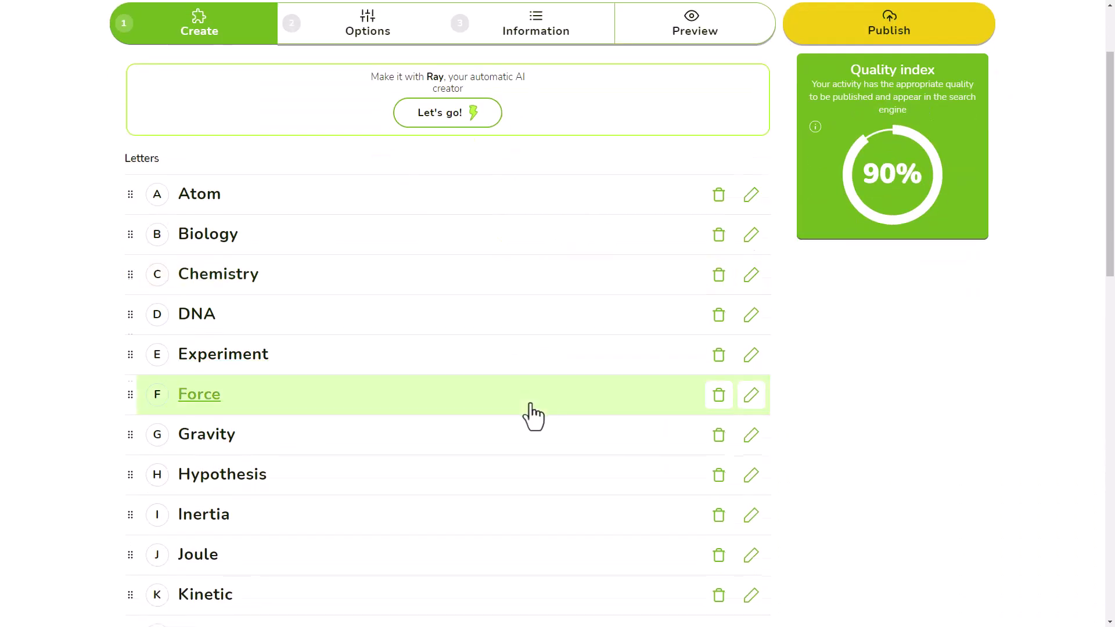
pyautogui.click(244, 325)
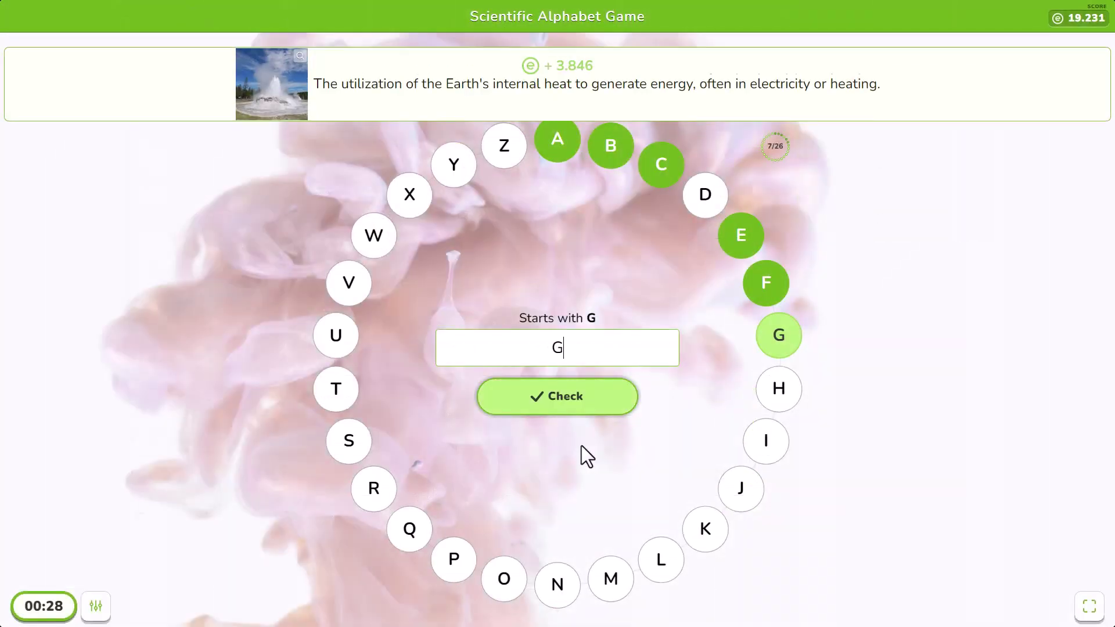
# Submit 'Geothermics' for G and 'Engaging' for E
pyautogui.write('eothermics')
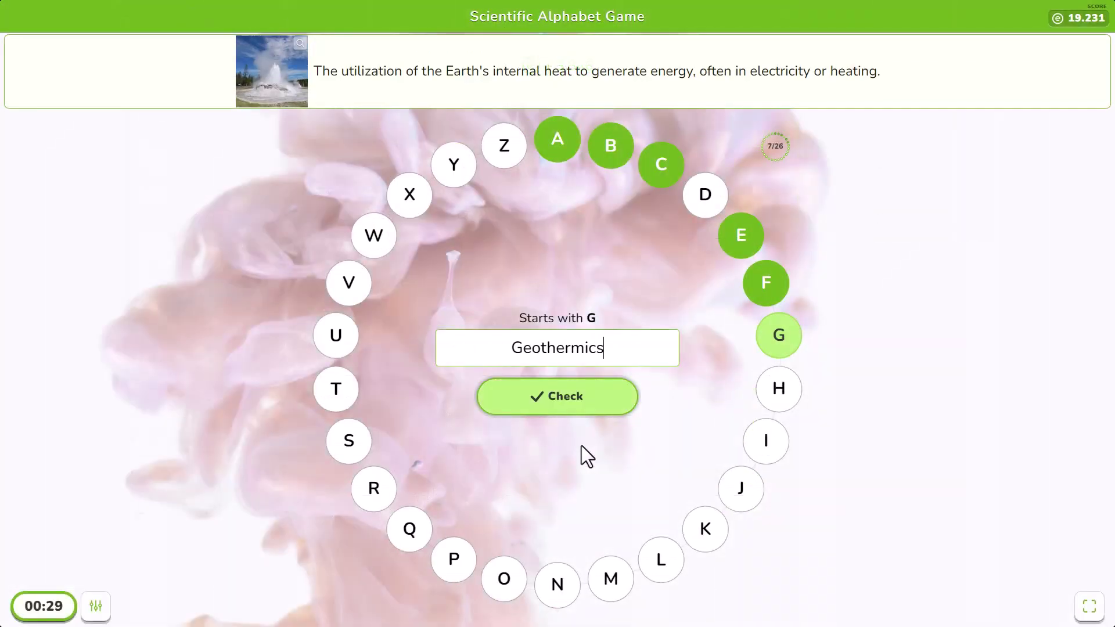
pyautogui.hotkey('ctrl', 'a')
pyautogui.press('BackSpace')
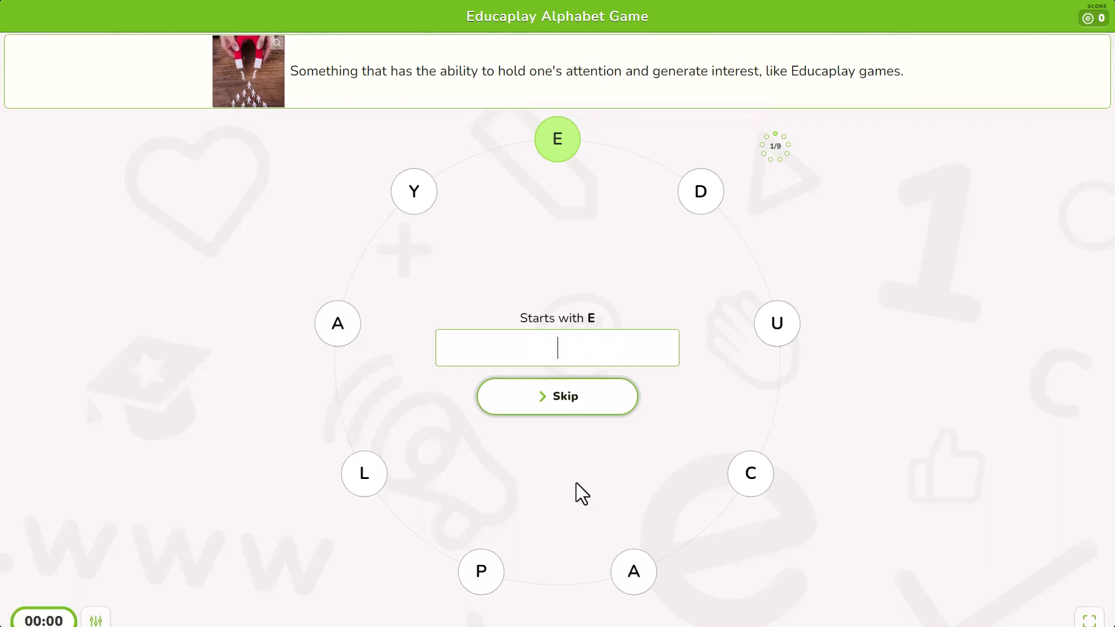
pyautogui.write('Engaging')
pyautogui.hotkey('ctrl', 'a')
pyautogui.press('BackSpace')
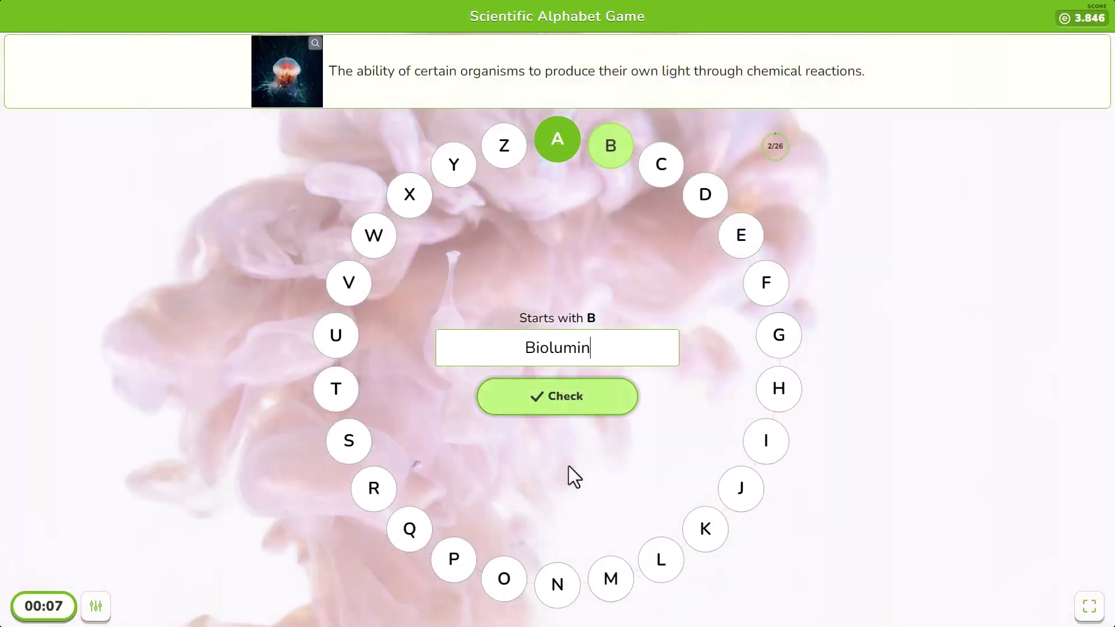
# Check 'Bioluminiscence' for B and skip the D clue
pyautogui.write('iscence')
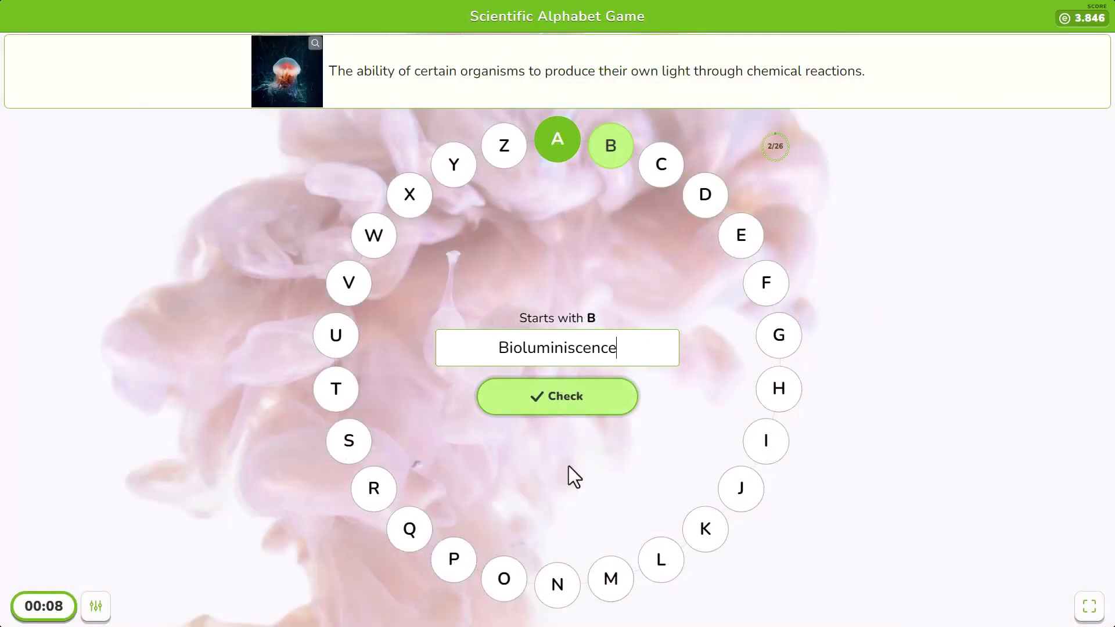
pyautogui.click(557, 401)
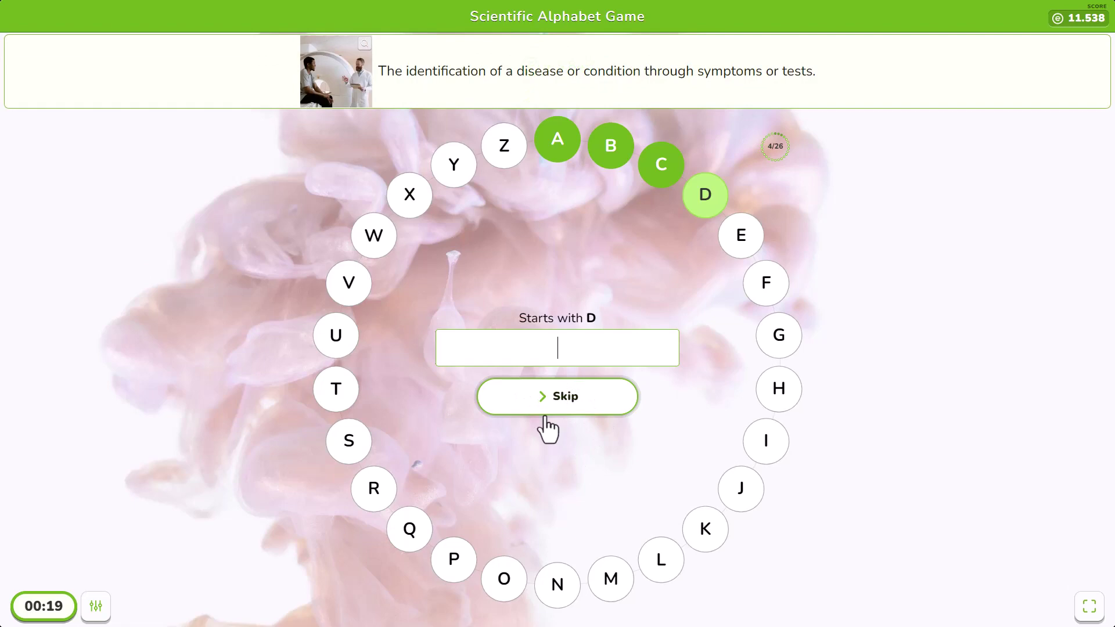
pyautogui.click(562, 397)
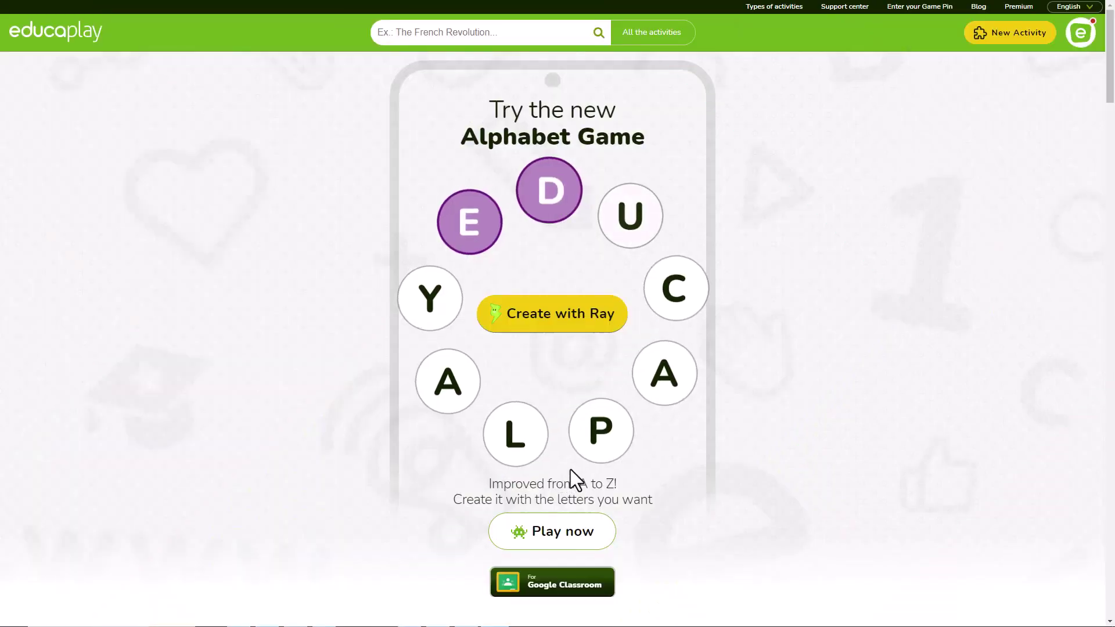
# Start creating a new activity with the New Activity button
pyautogui.click(1002, 40)
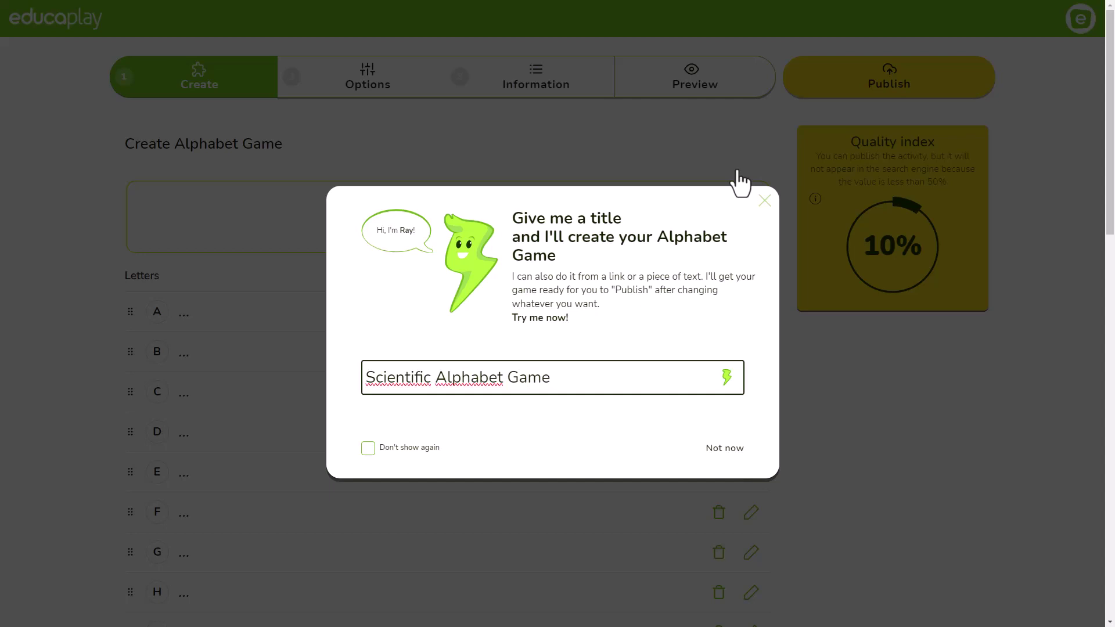
# Generate the game from the title and remove 'Virus' as V's answer
pyautogui.press('Return')
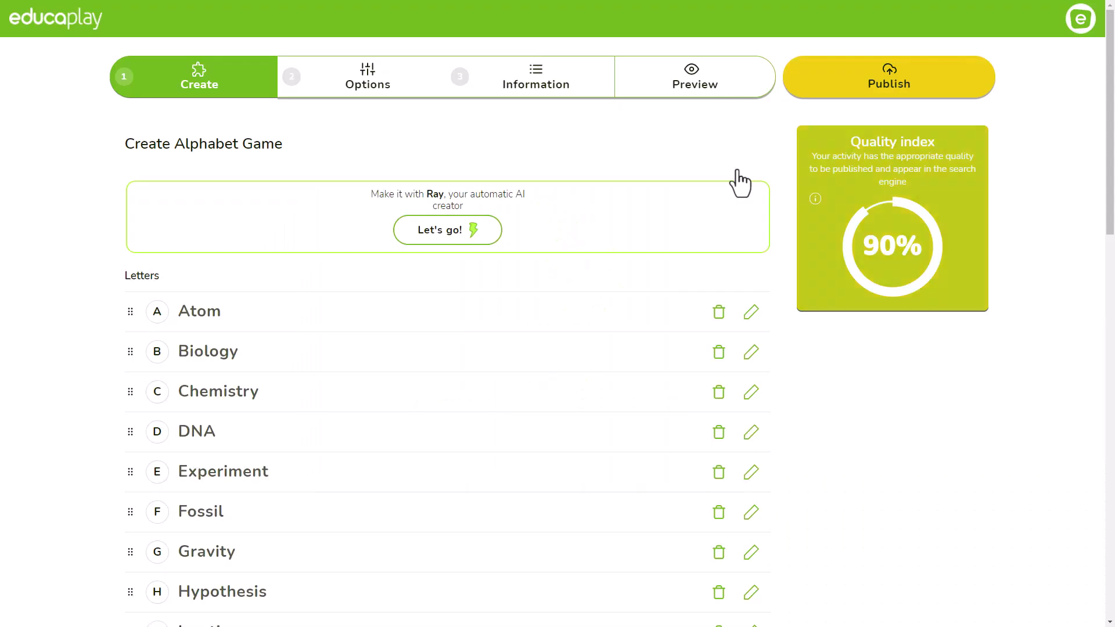
pyautogui.scroll(-2, 419, 266)
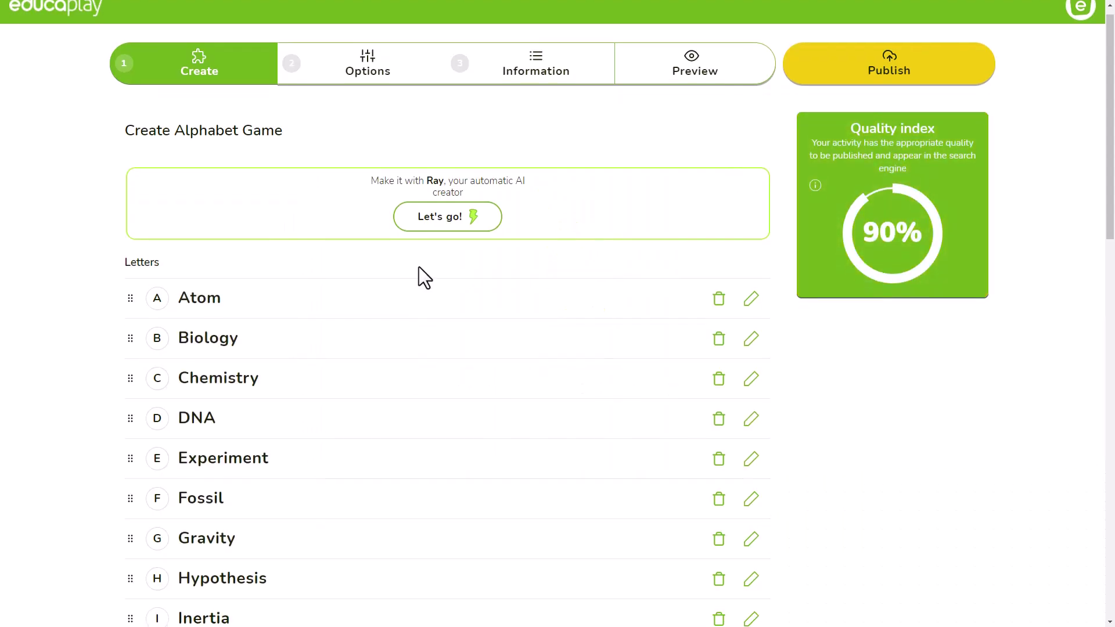
pyautogui.scroll(-10, 420, 273)
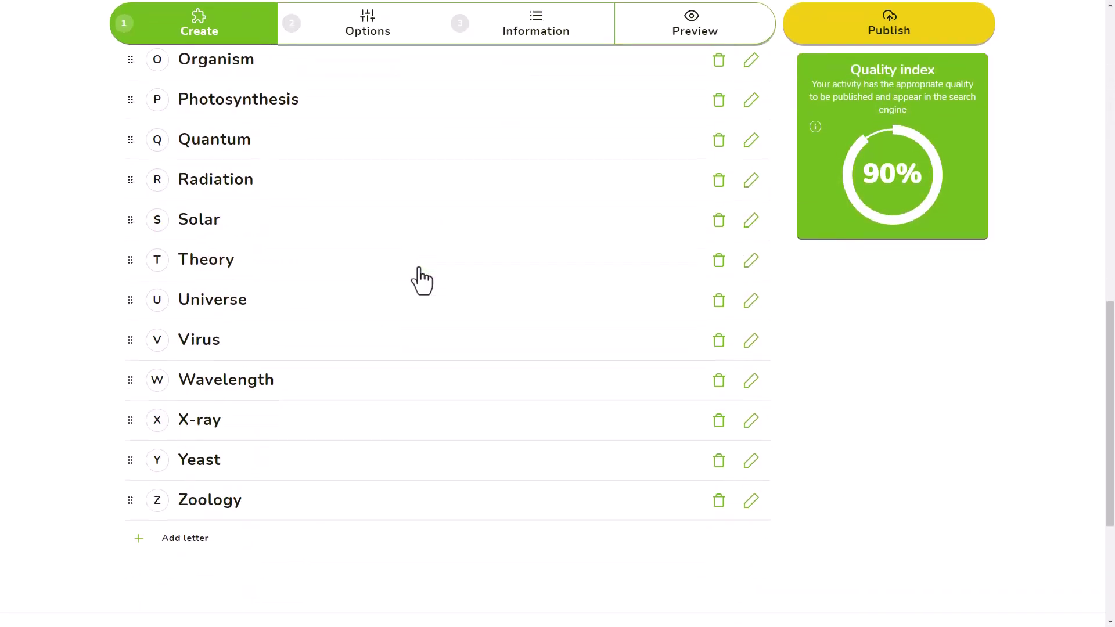
pyautogui.click(207, 339)
pyautogui.scroll(-4, 213, 344)
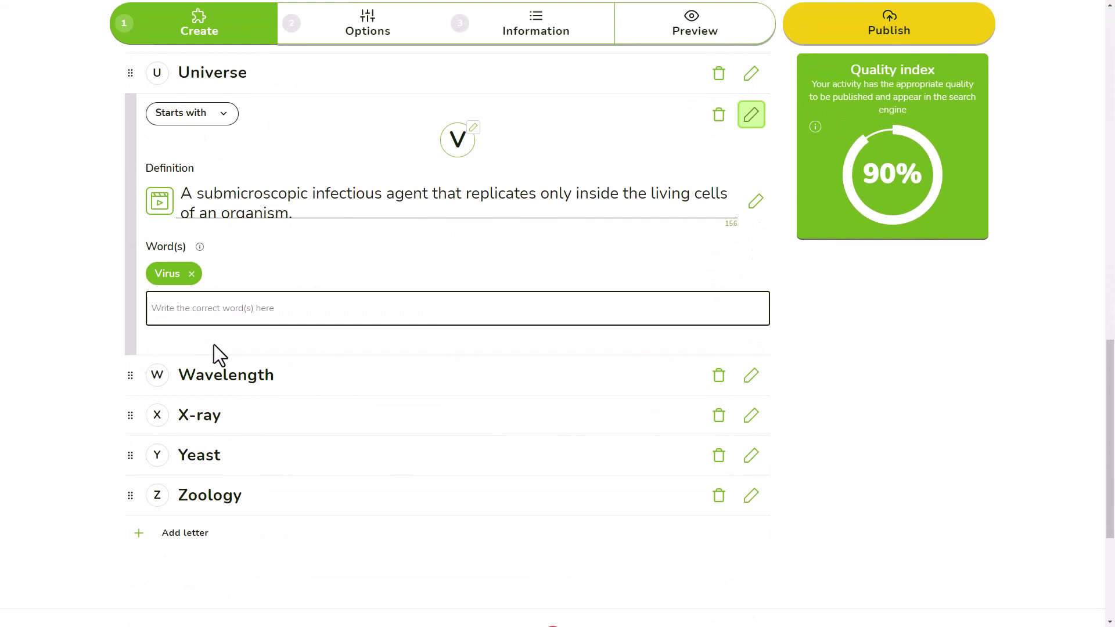
pyautogui.click(192, 275)
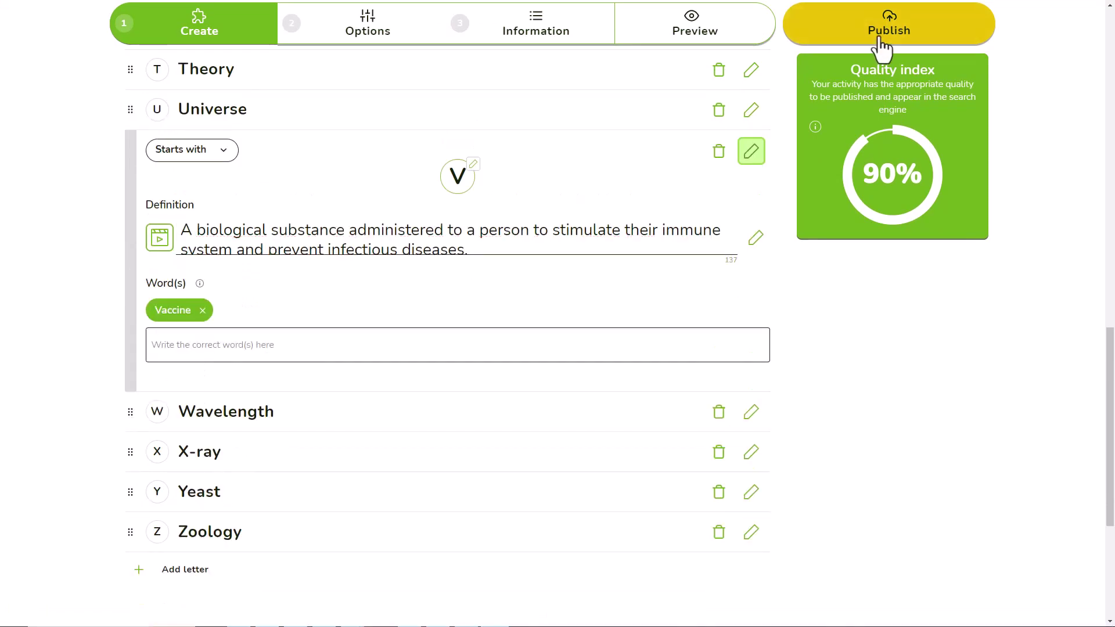
# Publish the game, then generate a new one from a pasted science passage
pyautogui.click(880, 39)
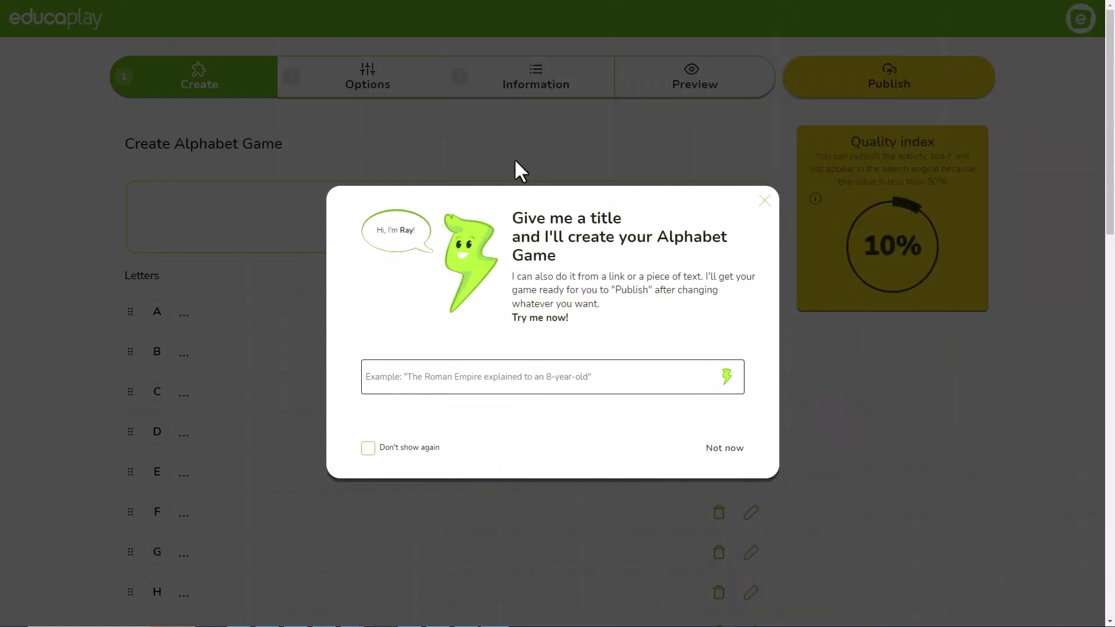
pyautogui.hotkey('ctrl', 'v')
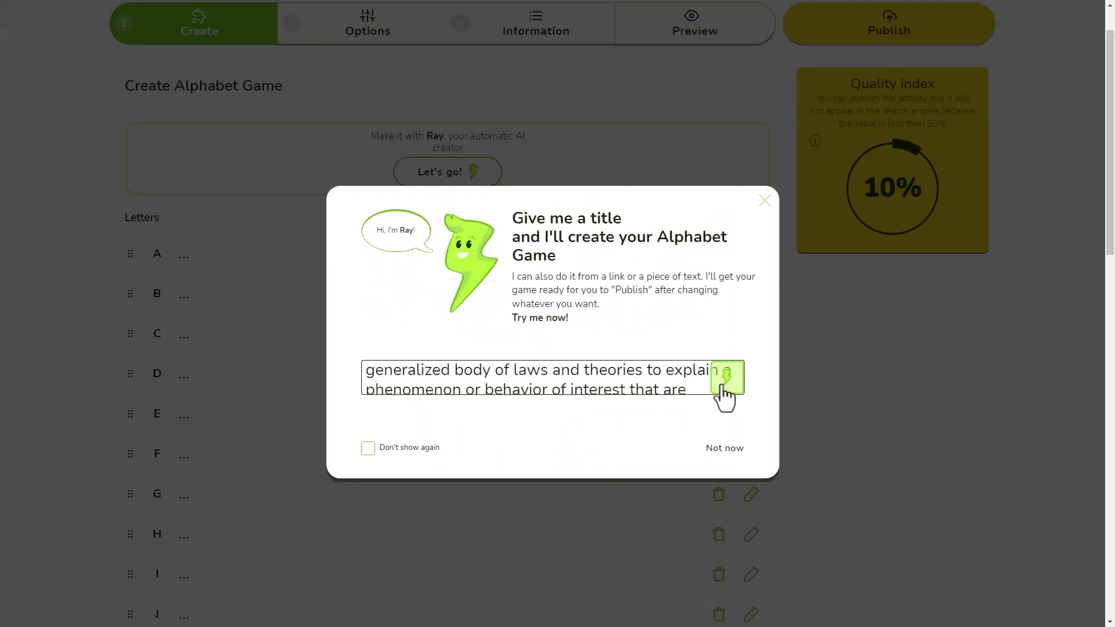
pyautogui.click(724, 383)
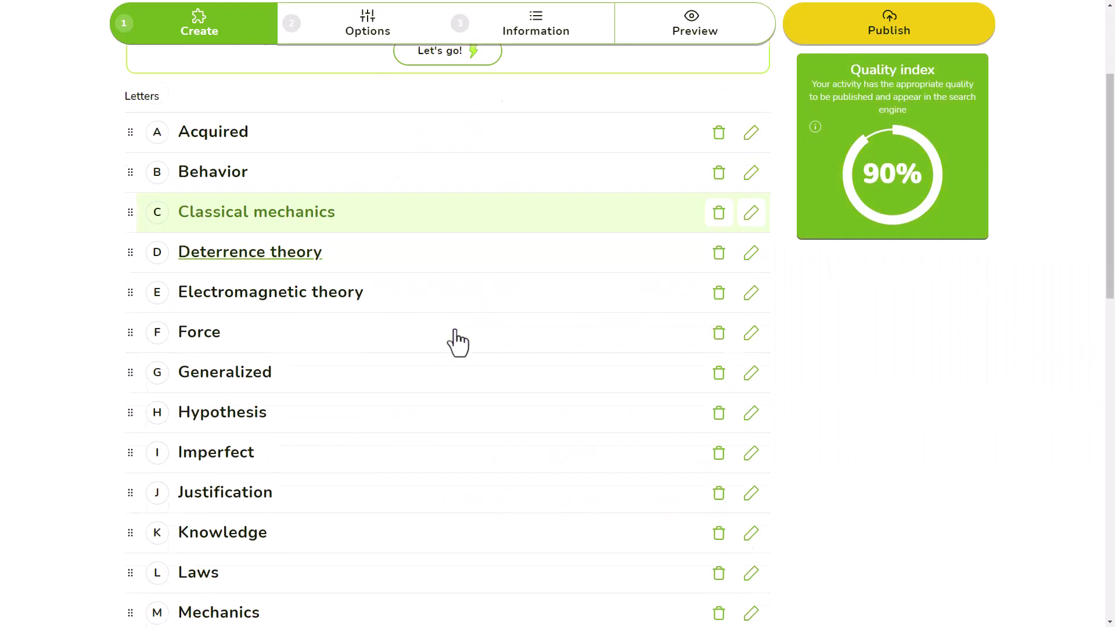
pyautogui.scroll(-6, 455, 341)
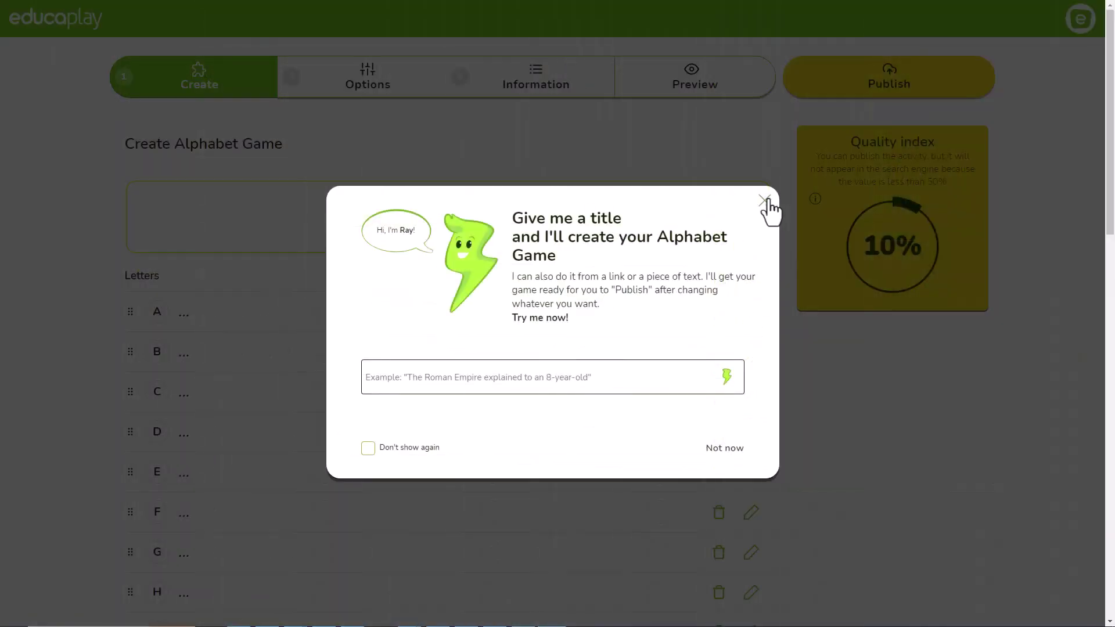
# Dismiss the AI prompt and add 'Anatomy' as letter A's answer
pyautogui.click(767, 203)
pyautogui.click(205, 316)
pyautogui.click(202, 288)
pyautogui.write('Anatomy')
pyautogui.press('Return')
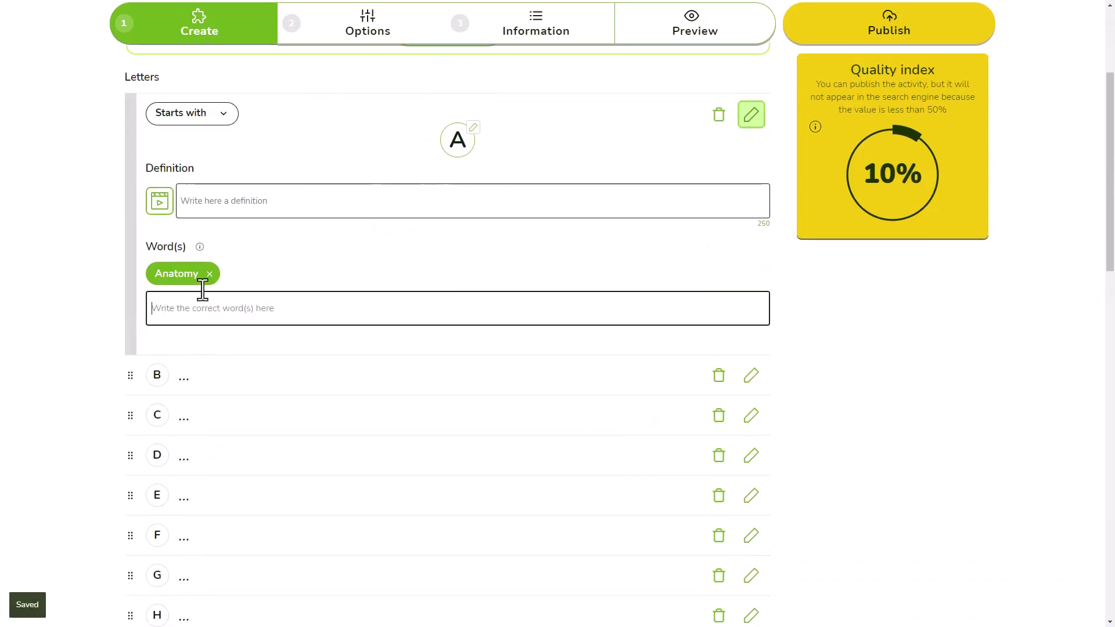
# Finish letter B and add 'Centrifuge' as letter C's answer
pyautogui.click(191, 384)
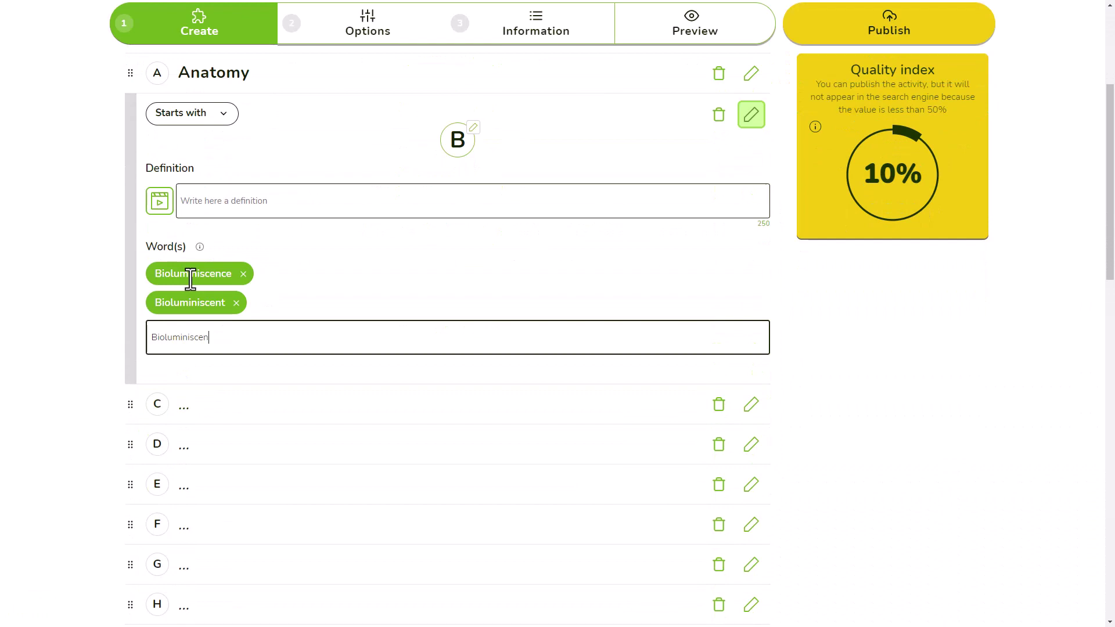
pyautogui.press('Return')
pyautogui.write('Centrifug')
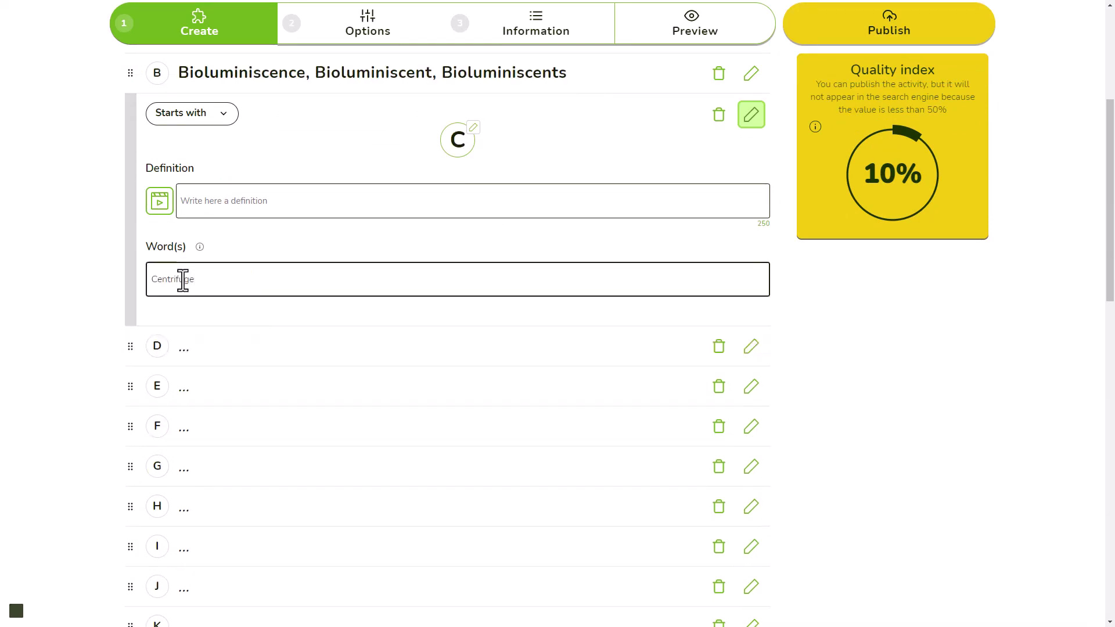
pyautogui.write('e')
pyautogui.press('Return')
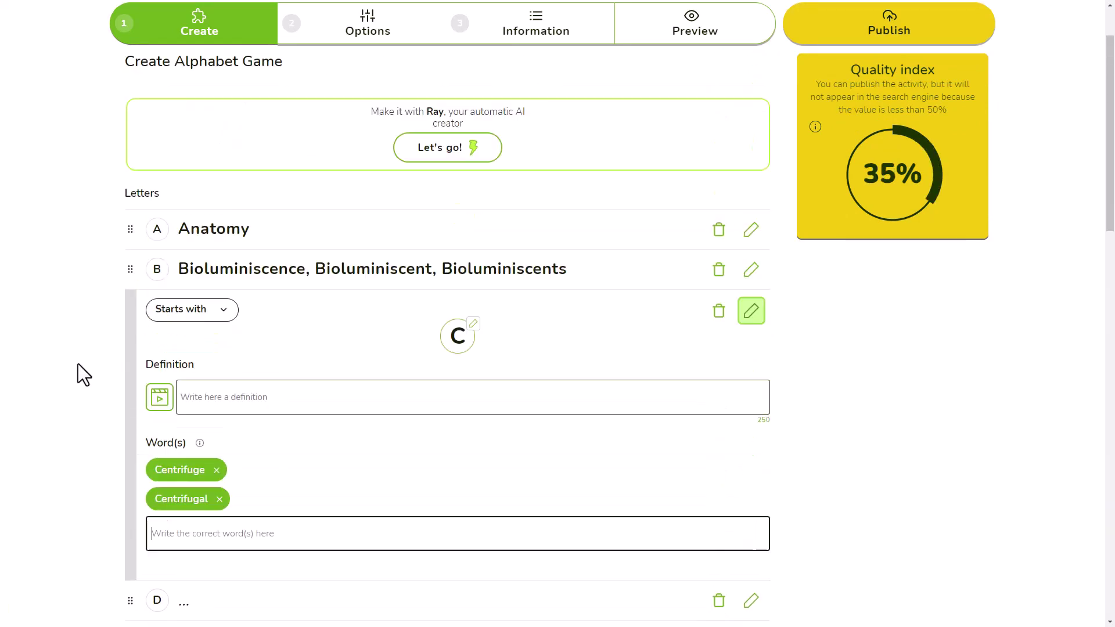
pyautogui.scroll(2, 82, 373)
# Give A the definition 'Science that studies the structure and function of living organism'; begin B's picture
pyautogui.click(232, 325)
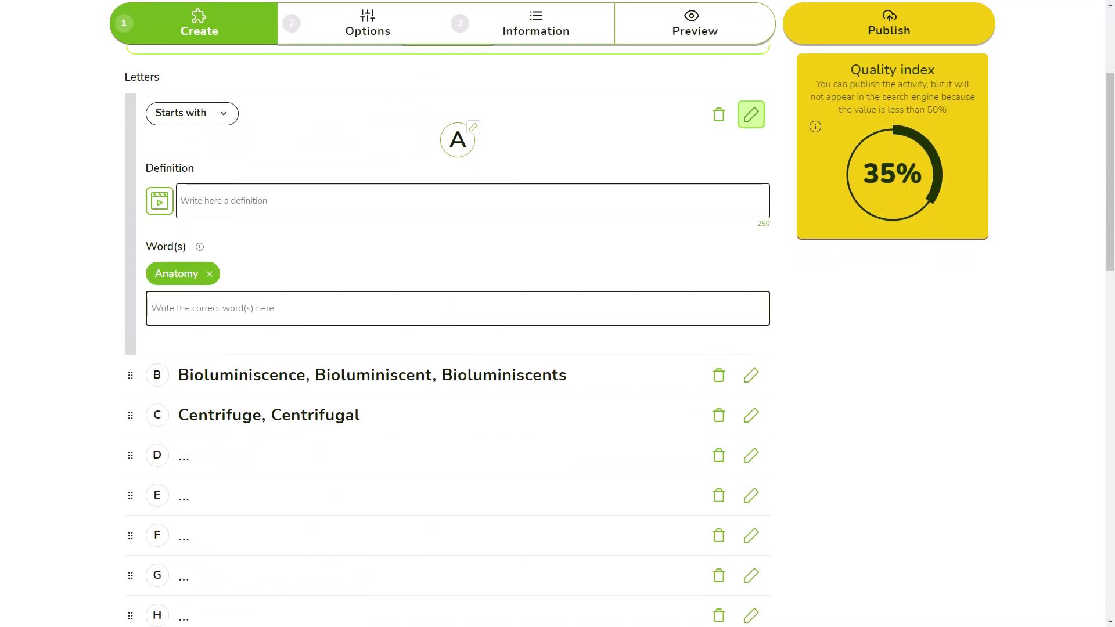
pyautogui.click(251, 207)
pyautogui.write('Sc')
pyautogui.write('ience that studies the structure and function of living organisms.')
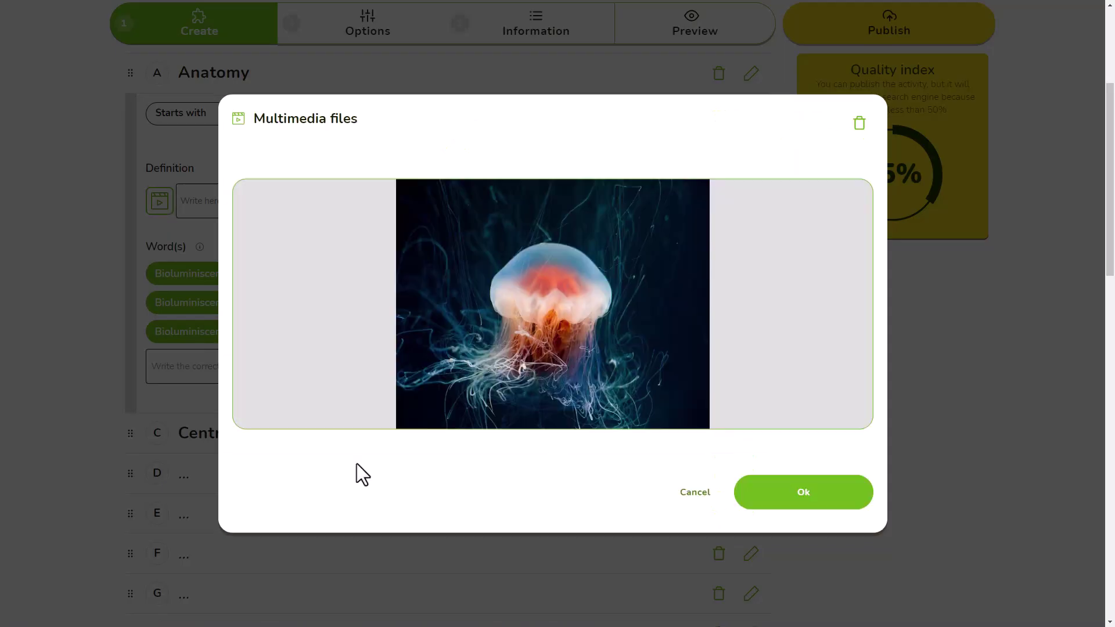
pyautogui.click(802, 491)
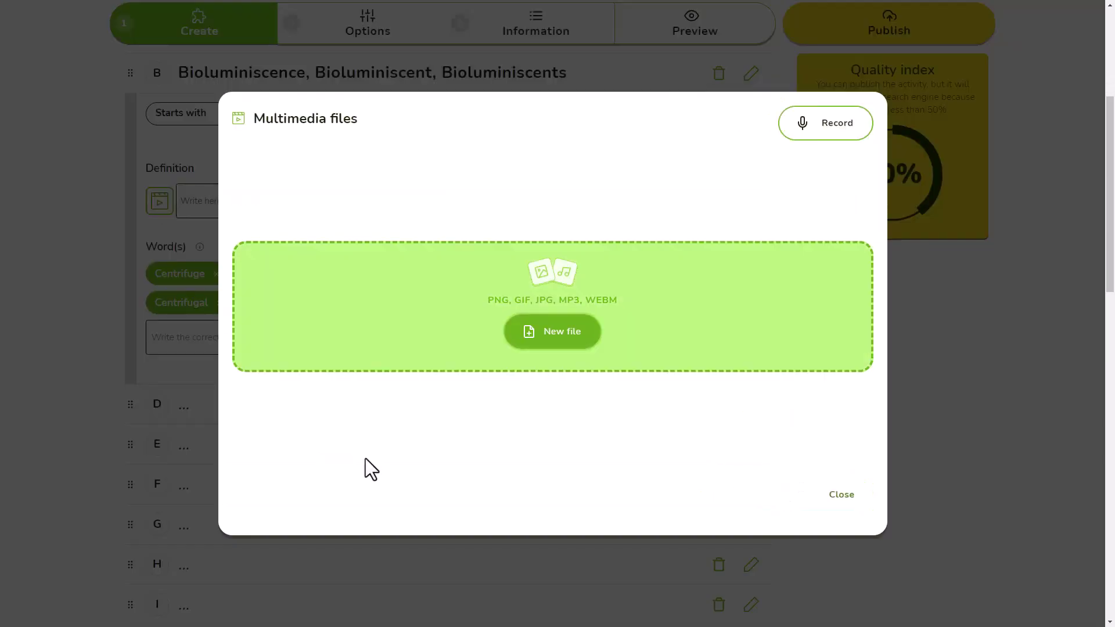
# Play C's audio clip, try the Contains rule, then restore Starts with
pyautogui.click(483, 304)
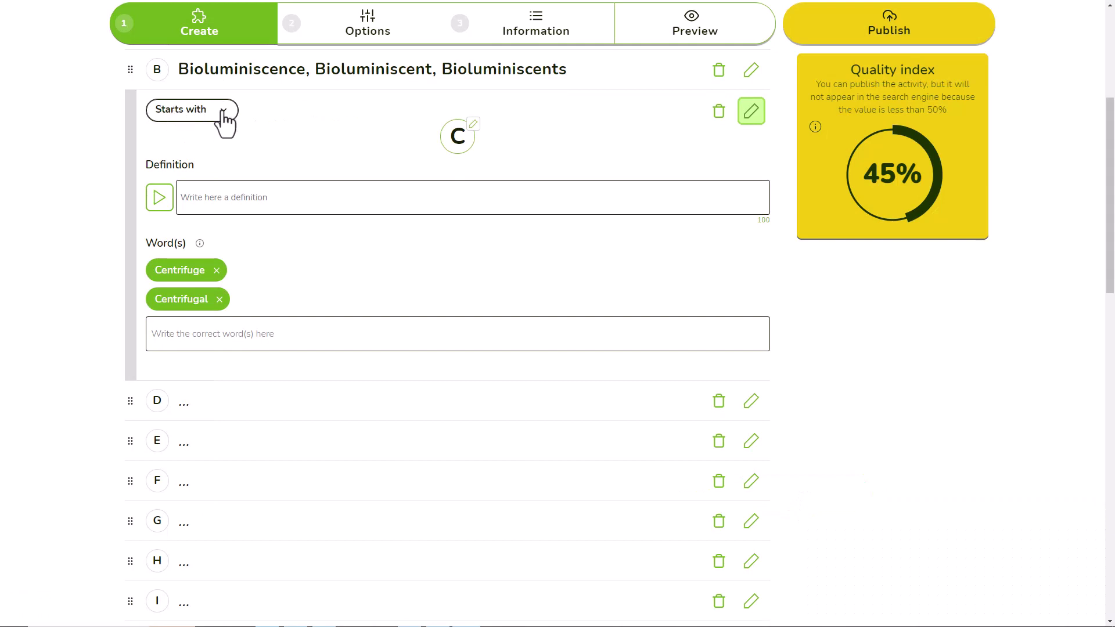
pyautogui.click(224, 120)
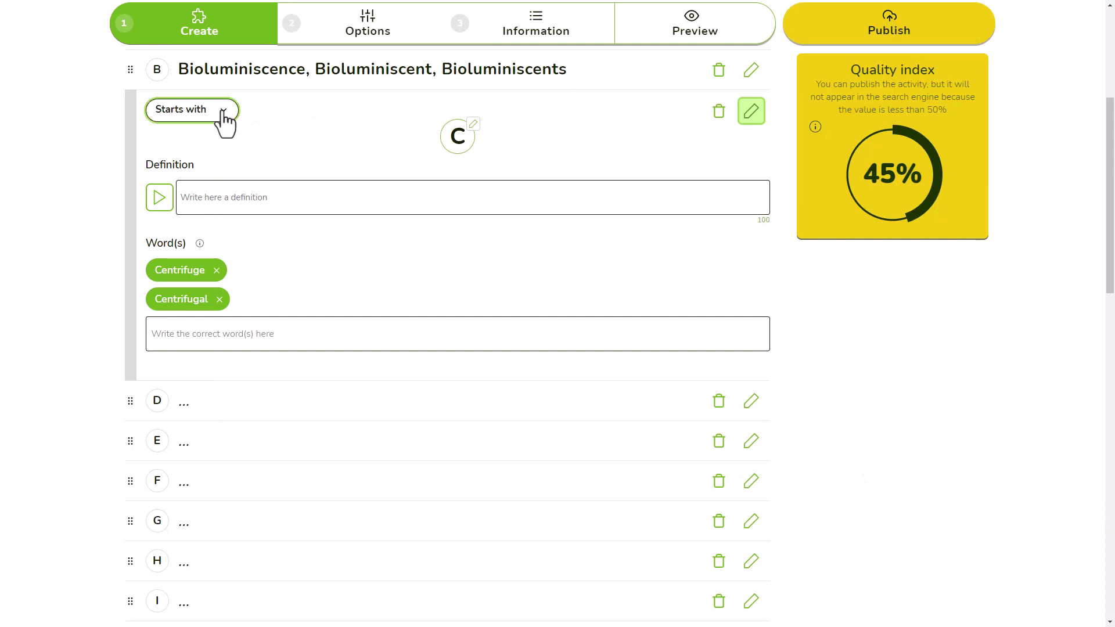
pyautogui.click(224, 121)
pyautogui.click(187, 143)
pyautogui.click(219, 111)
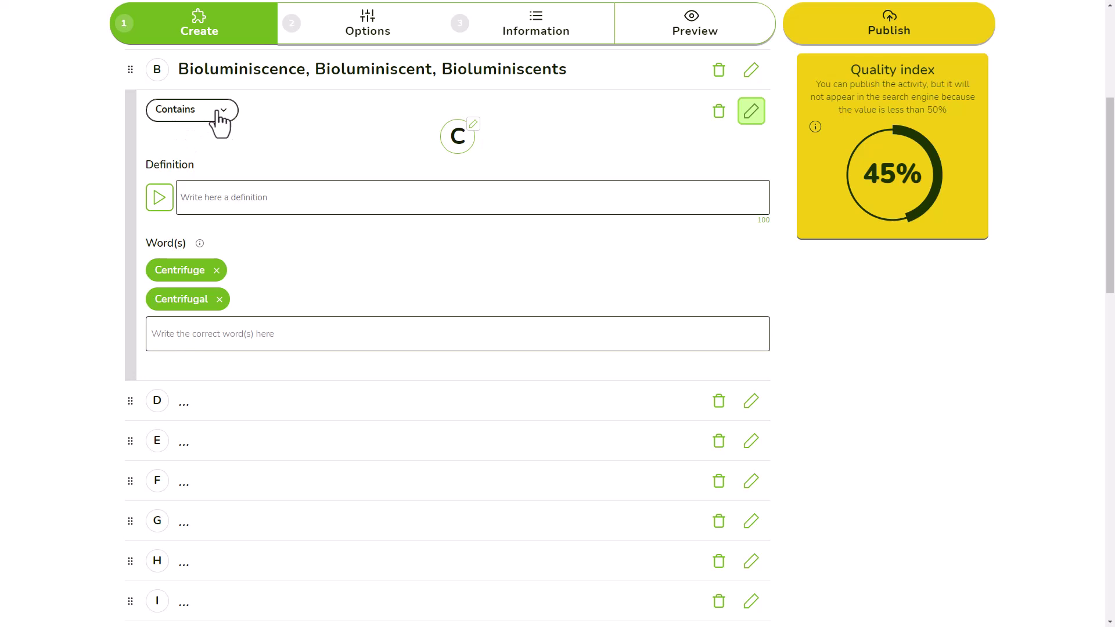
pyautogui.click(177, 125)
pyautogui.click(261, 348)
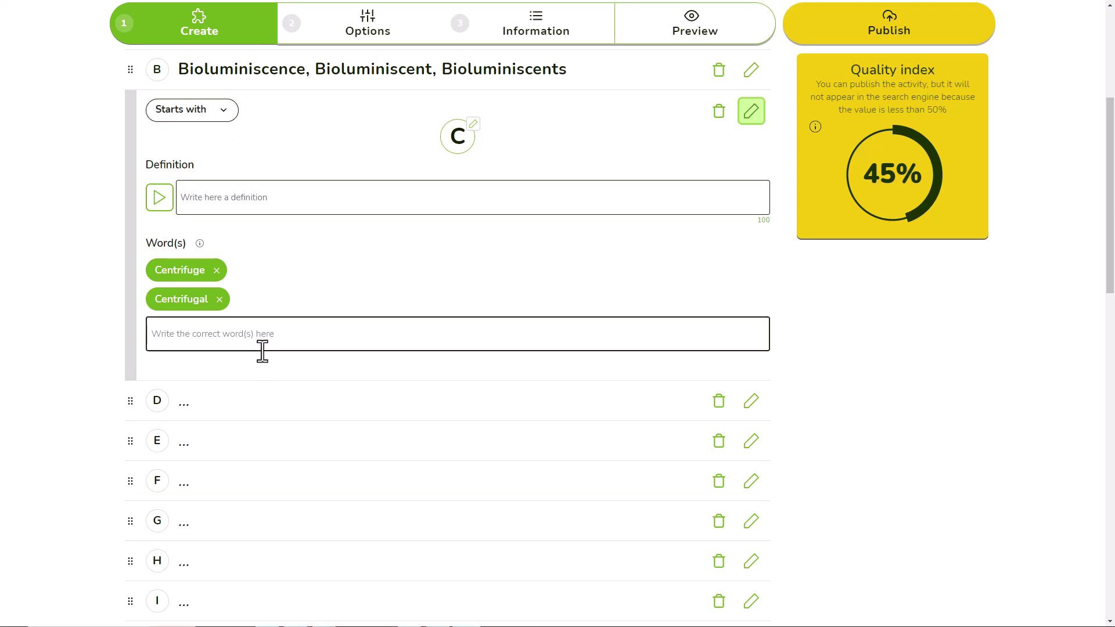
# Enter title 'Scientific Alphabet Game' and description 'Discover what science-related word is hidden behind each letter'
pyautogui.click(533, 36)
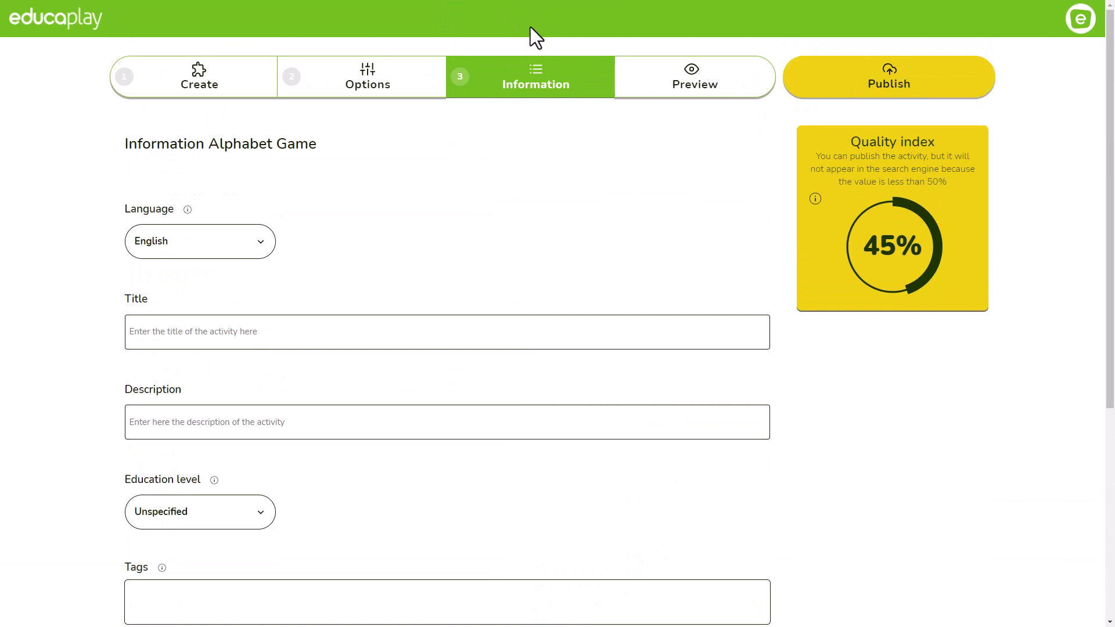
pyautogui.click(155, 331)
pyautogui.write('Scientific Alphabet Game')
pyautogui.click(172, 419)
pyautogui.write('Discover what science-related word is hidden behind each letter.')
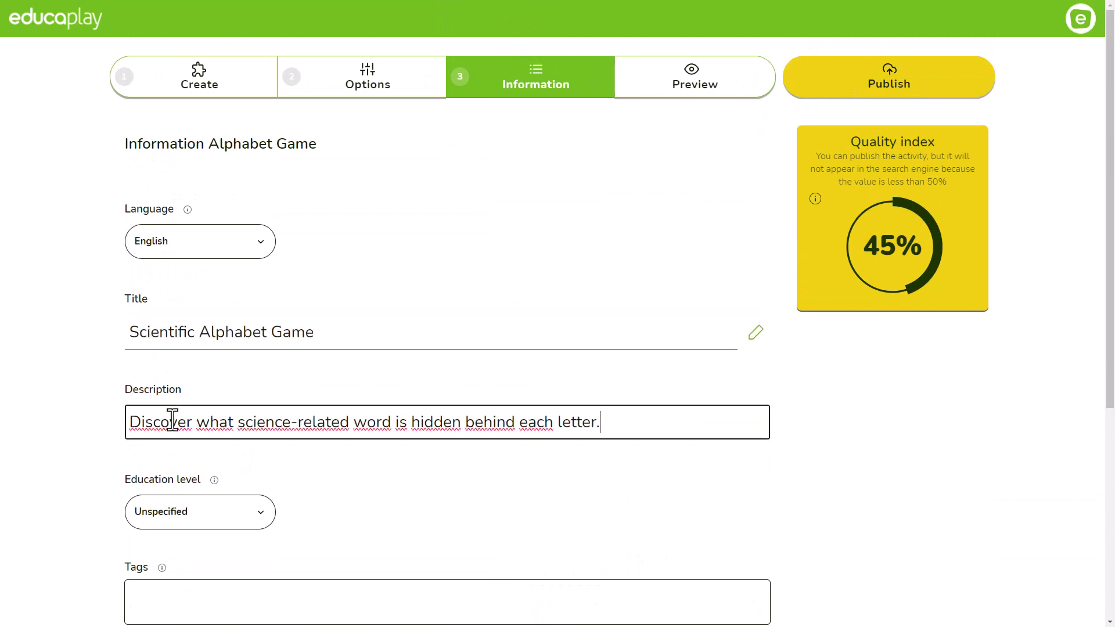
# Commit the description, publish the activity and view its public page
pyautogui.press('Return')
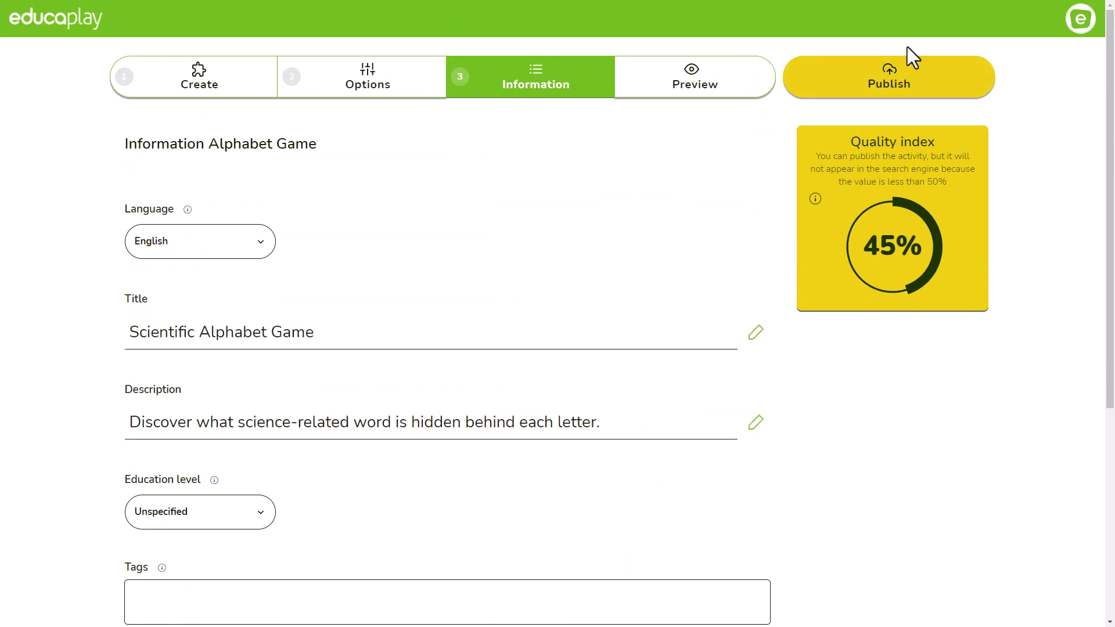
pyautogui.click(899, 87)
pyautogui.click(555, 173)
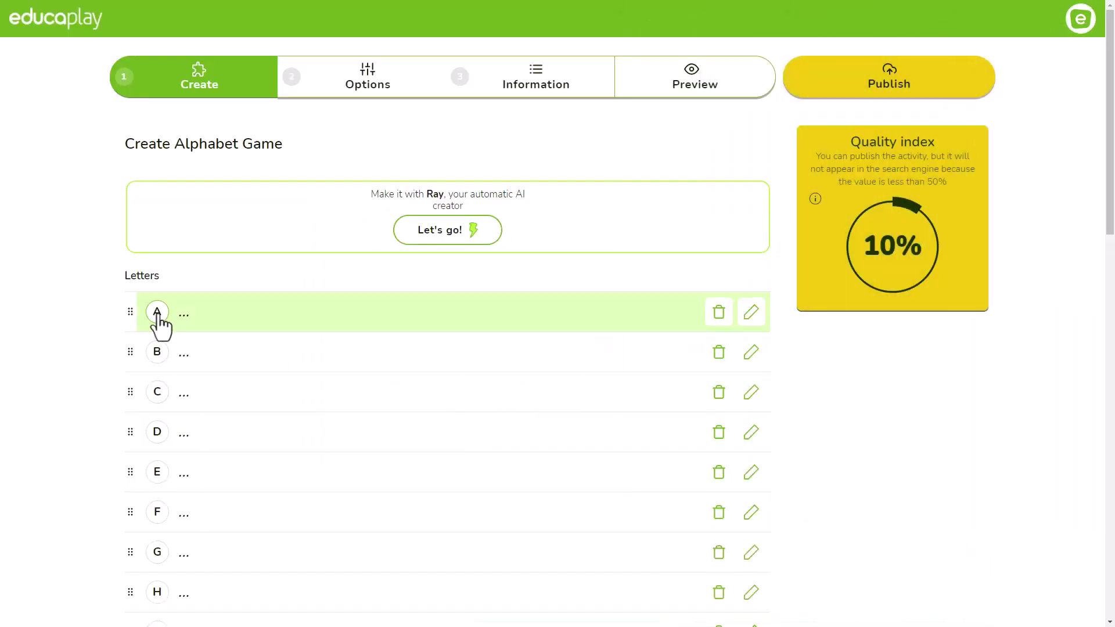
# Relabel the first letter to E and delete letters B and C
pyautogui.click(157, 314)
pyautogui.click(459, 152)
pyautogui.write('E')
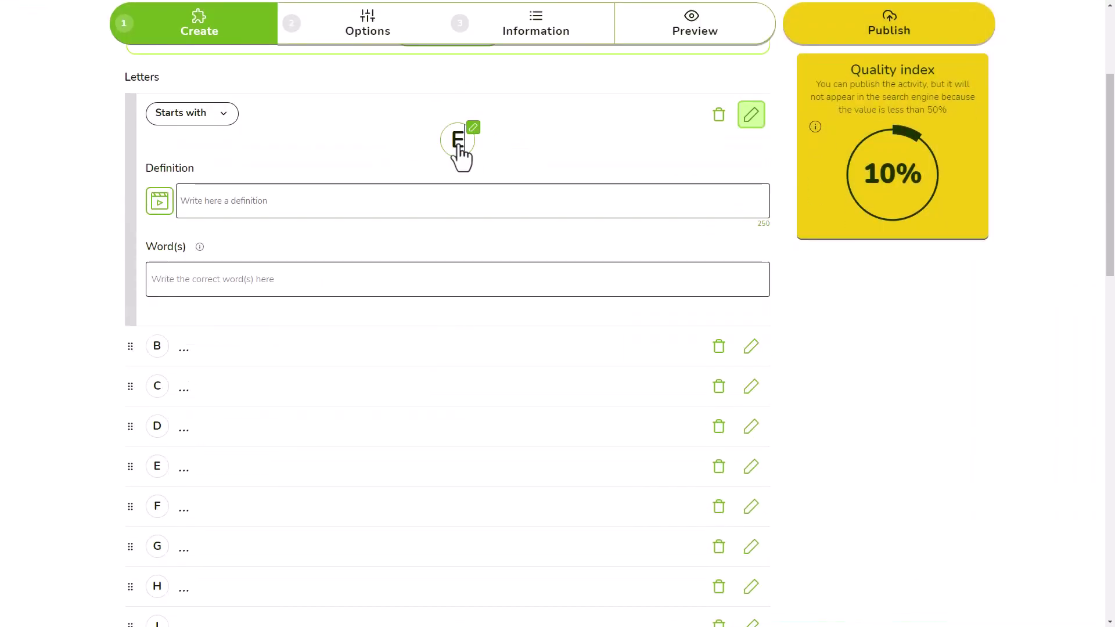
pyautogui.click(718, 346)
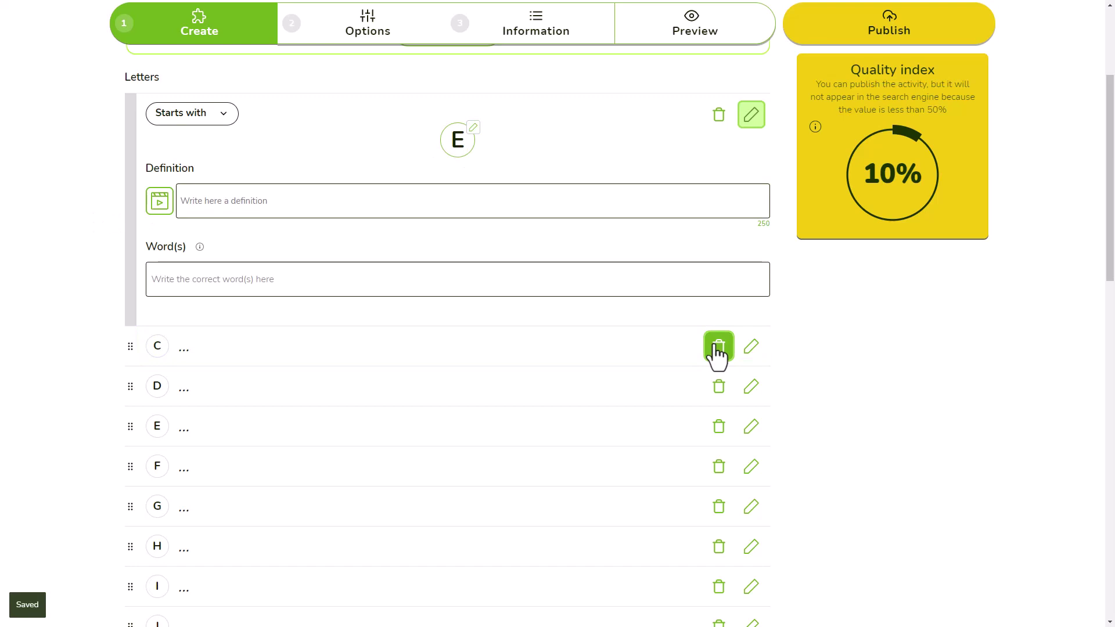
pyautogui.click(718, 346)
# Drag U up into place and add a new letter at the end
pyautogui.scroll(-3, 246, 501)
pyautogui.scroll(-7, 244, 497)
pyautogui.moveTo(130, 504); pyautogui.dragTo(132, 381)
pyautogui.scroll(-12, 374, 385)
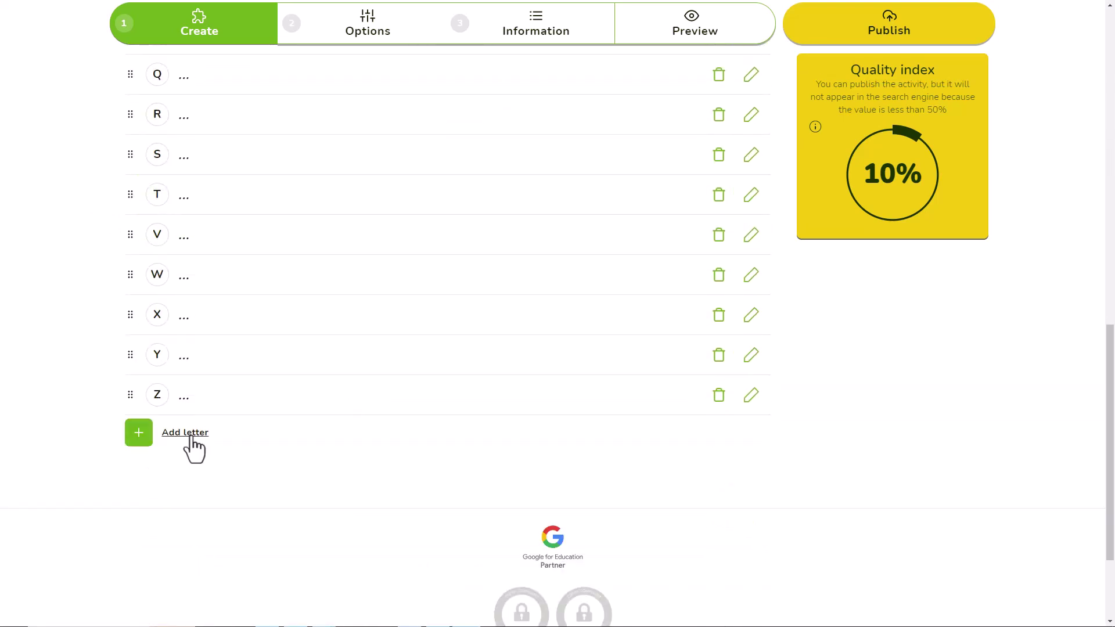
pyautogui.click(192, 447)
pyautogui.scroll(12, 137, 232)
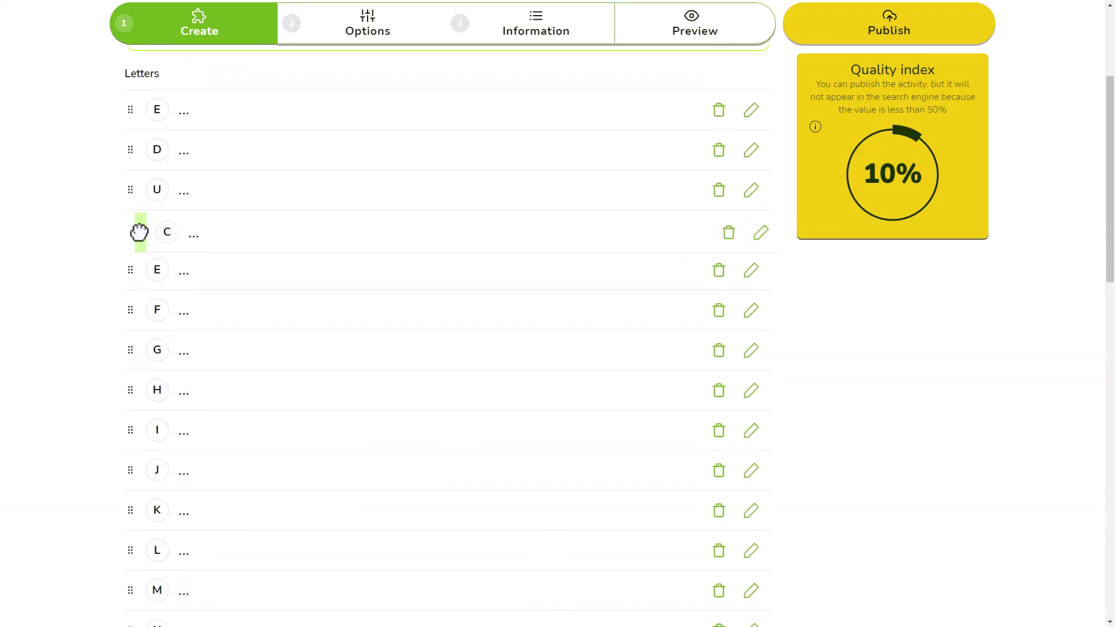
# Relabel the fifth letter to A and select letter F for relabelling
pyautogui.click(159, 279)
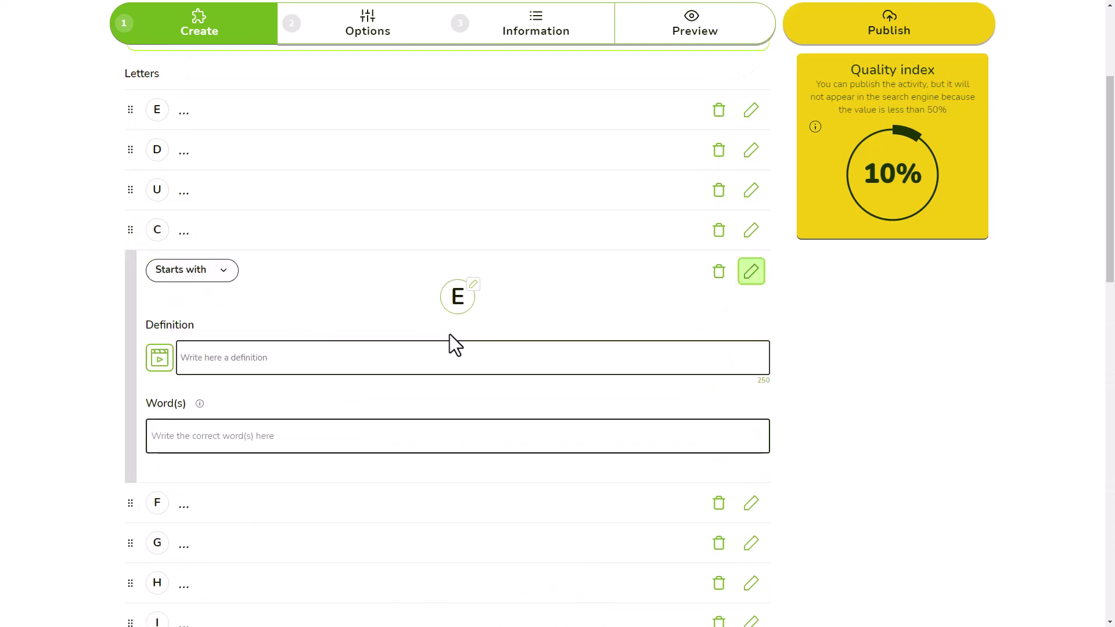
pyautogui.click(457, 298)
pyautogui.write('A')
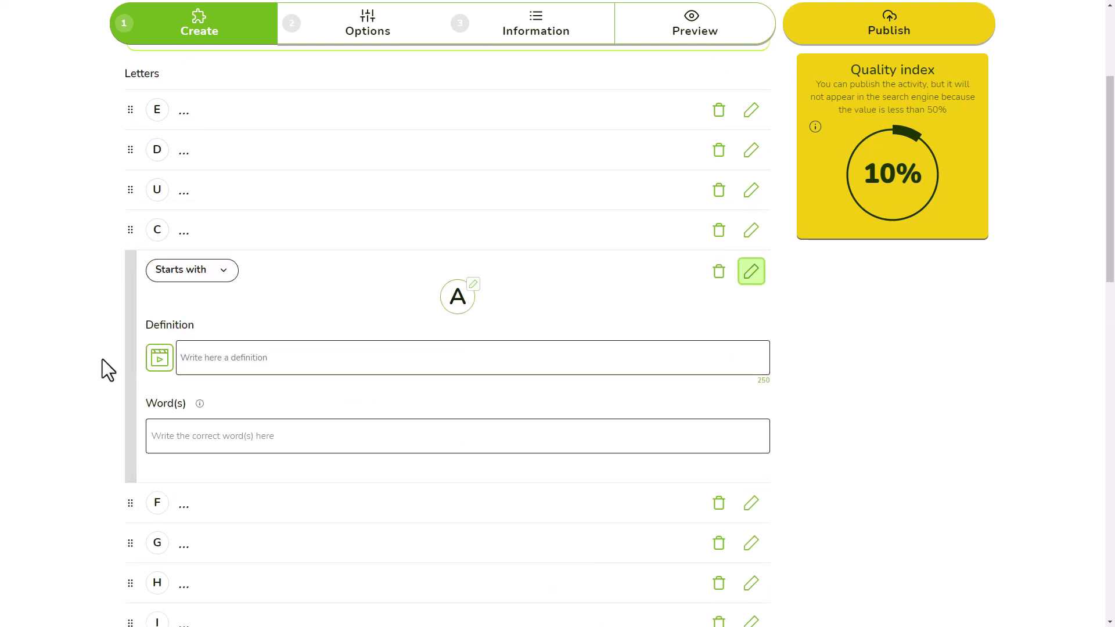
pyautogui.click(131, 504)
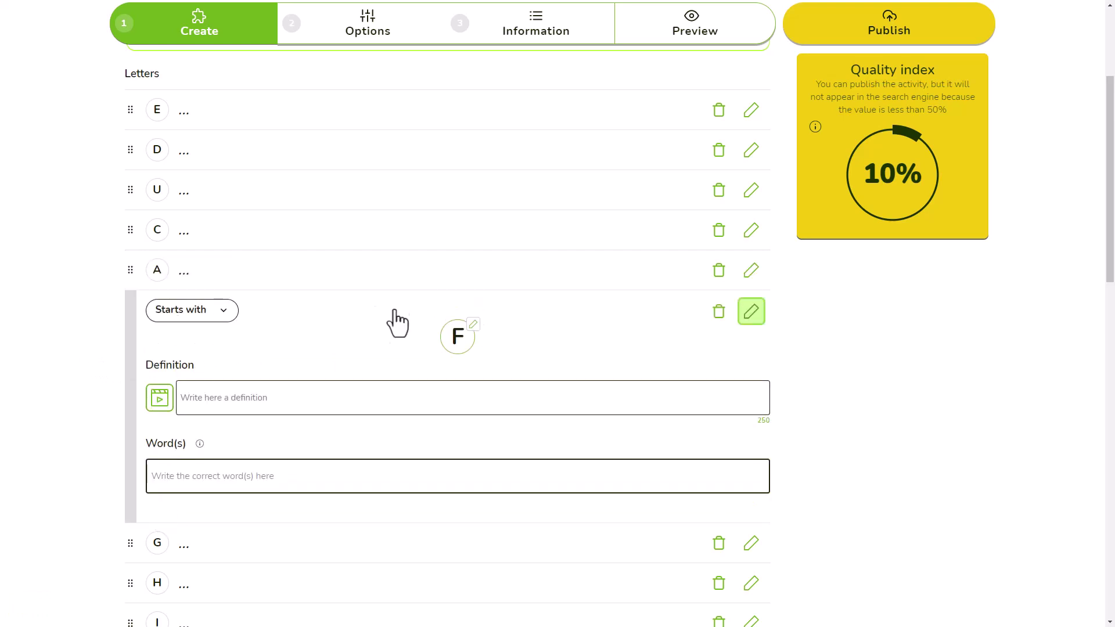
pyautogui.click(466, 339)
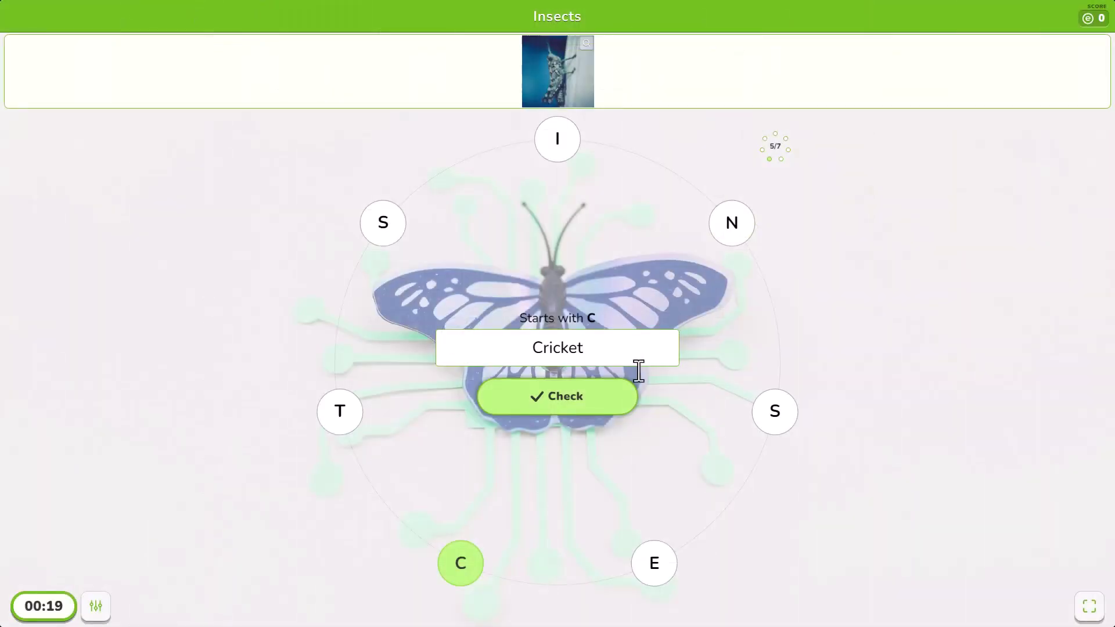
# Check C's answer and start typing 'Engag' for the next letter
pyautogui.click(604, 411)
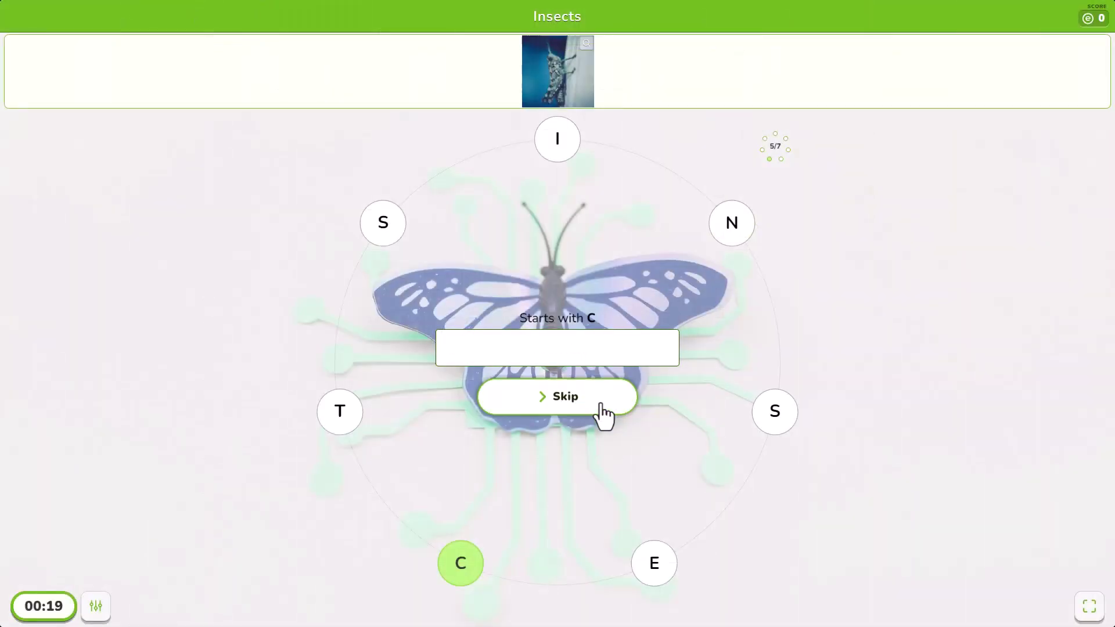
pyautogui.write('En')
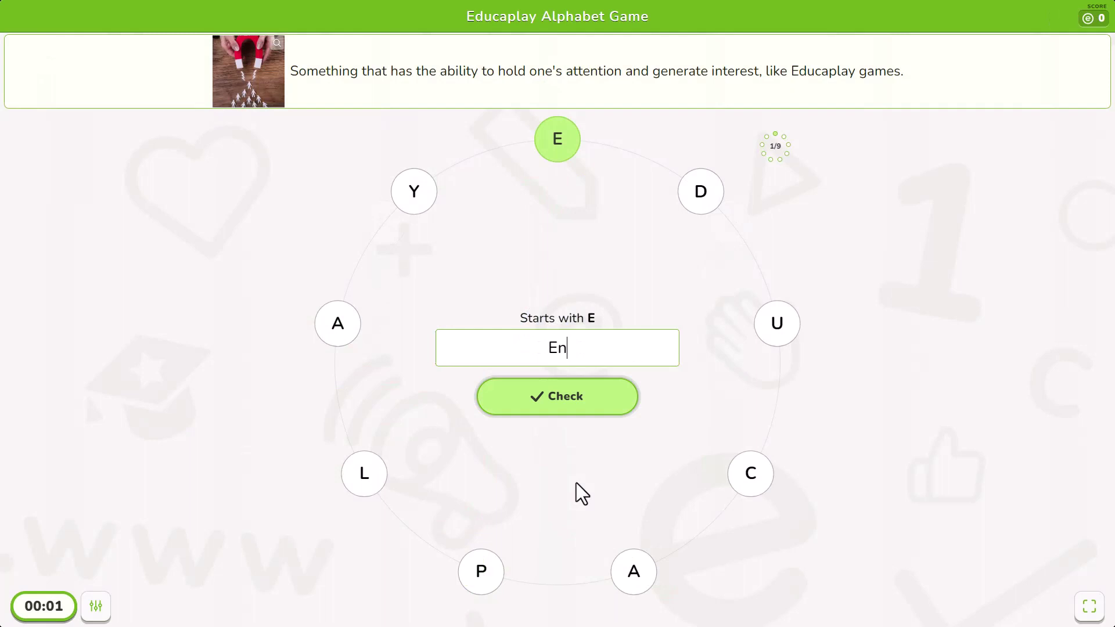
pyautogui.write('gag')
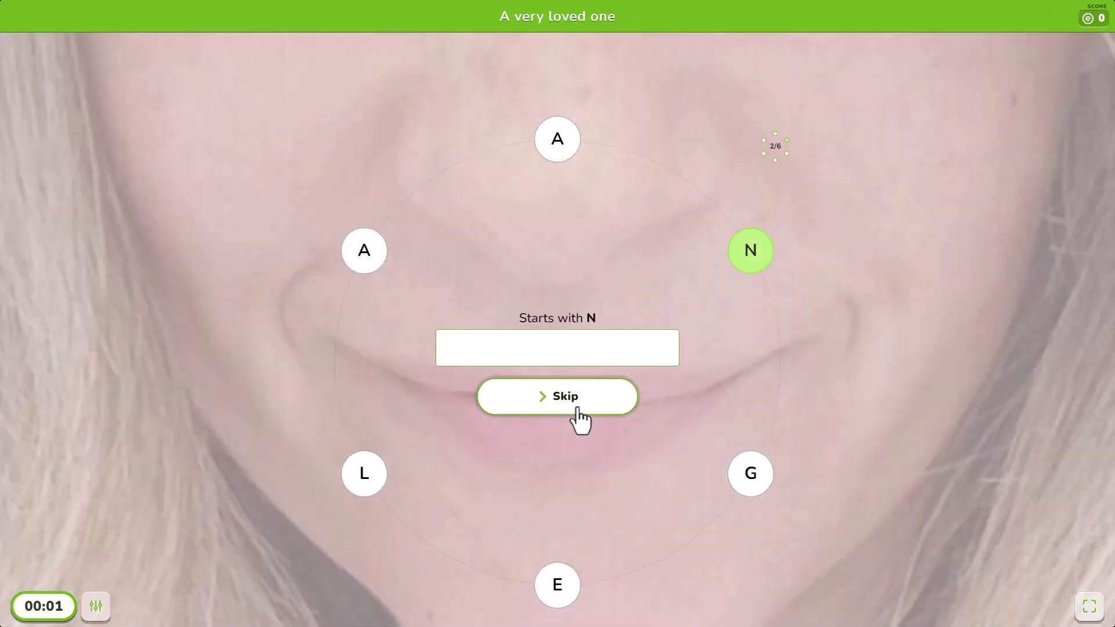
# Skip through nine letters, then open the published activity's Options
pyautogui.click(579, 410)
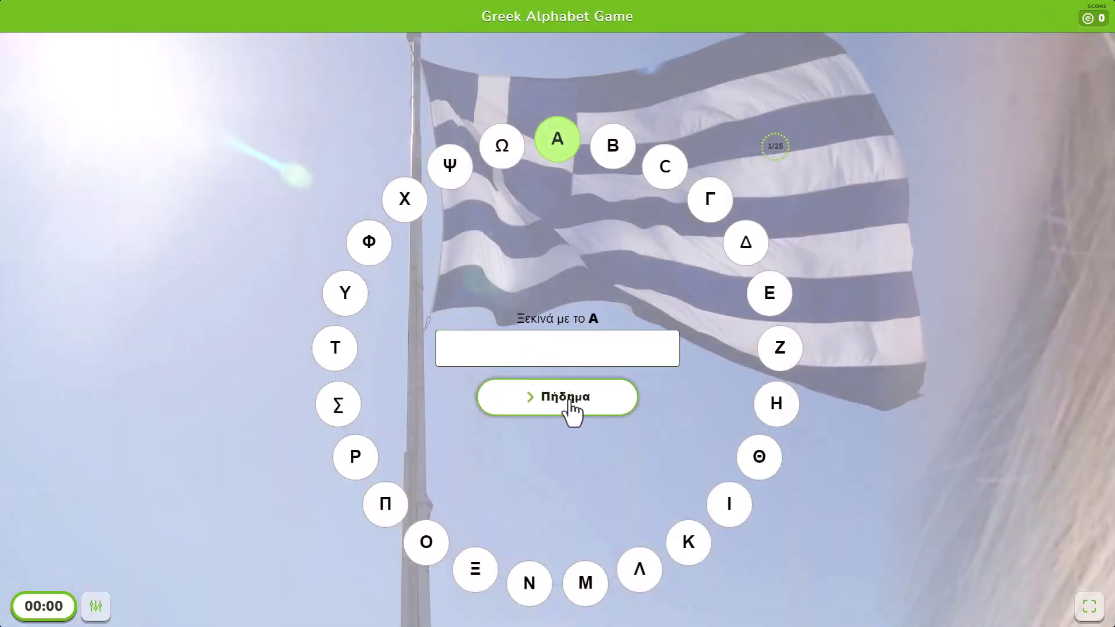
pyautogui.click(571, 411)
pyautogui.click(570, 409)
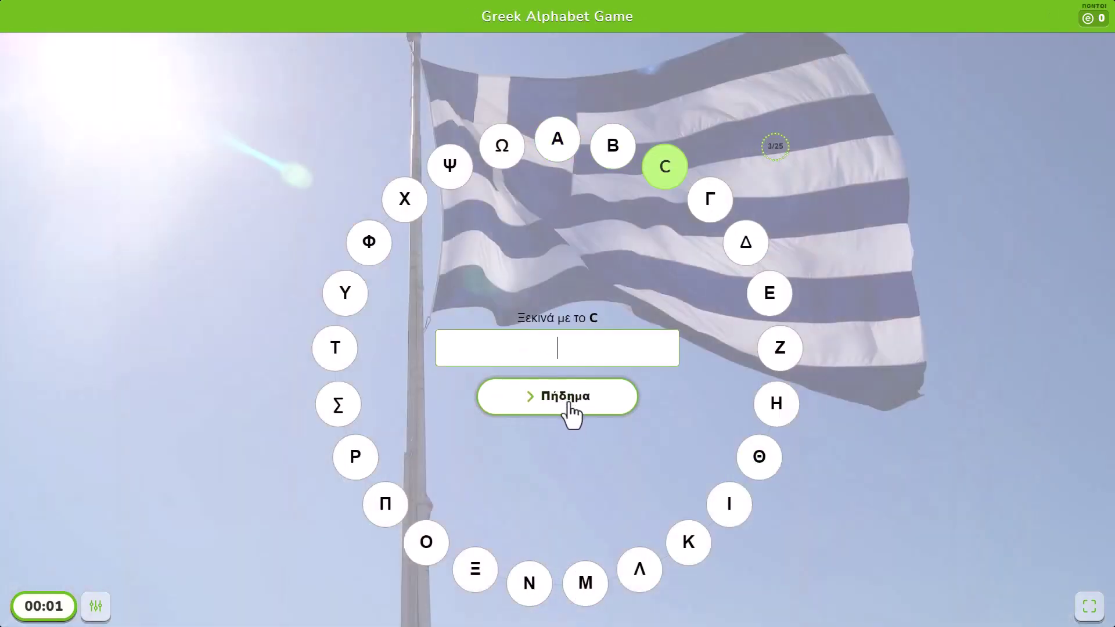
pyautogui.click(570, 410)
pyautogui.click(570, 409)
pyautogui.click(570, 409)
pyautogui.click(570, 410)
pyautogui.click(570, 409)
pyautogui.click(571, 410)
pyautogui.click(570, 409)
pyautogui.click(570, 410)
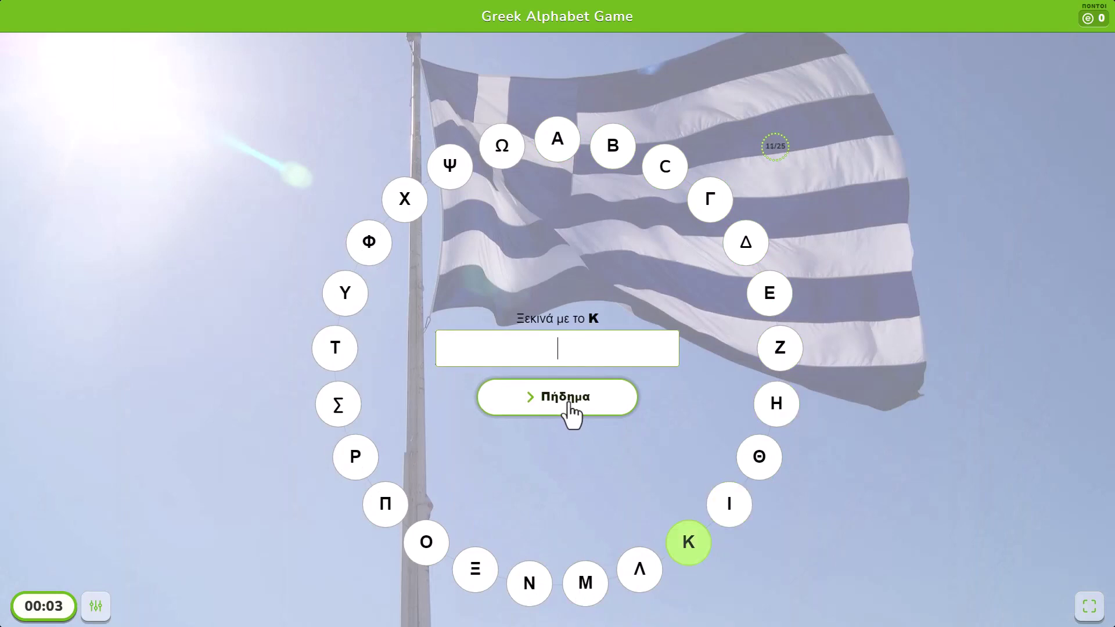
pyautogui.click(570, 411)
pyautogui.click(570, 410)
pyautogui.click(371, 88)
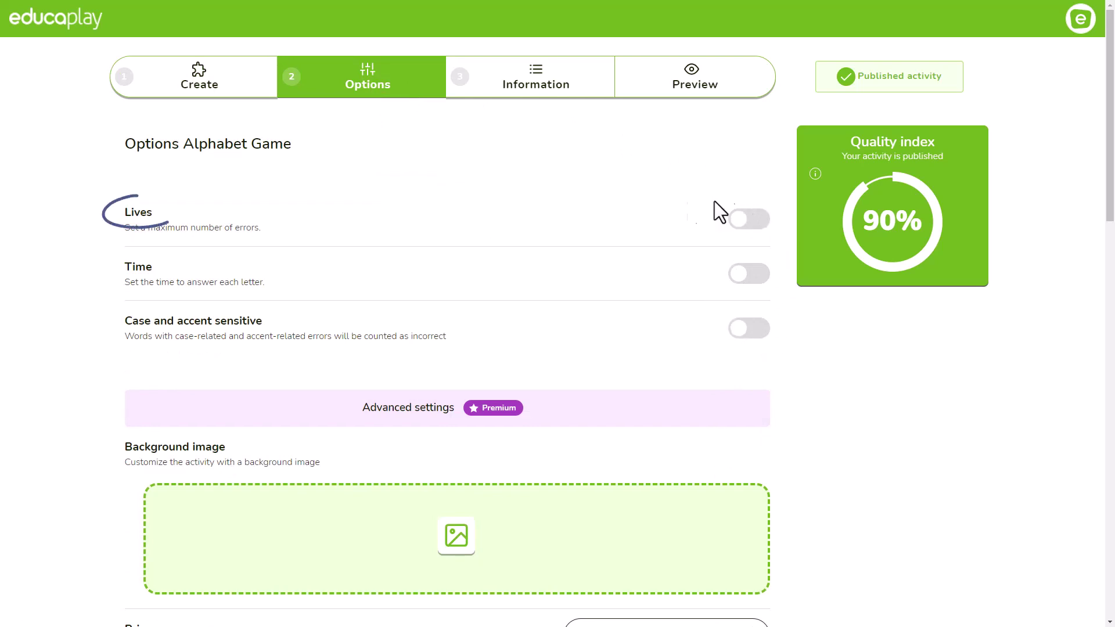
# Turn on Lives and set them to 3
pyautogui.click(752, 223)
pyautogui.click(718, 266)
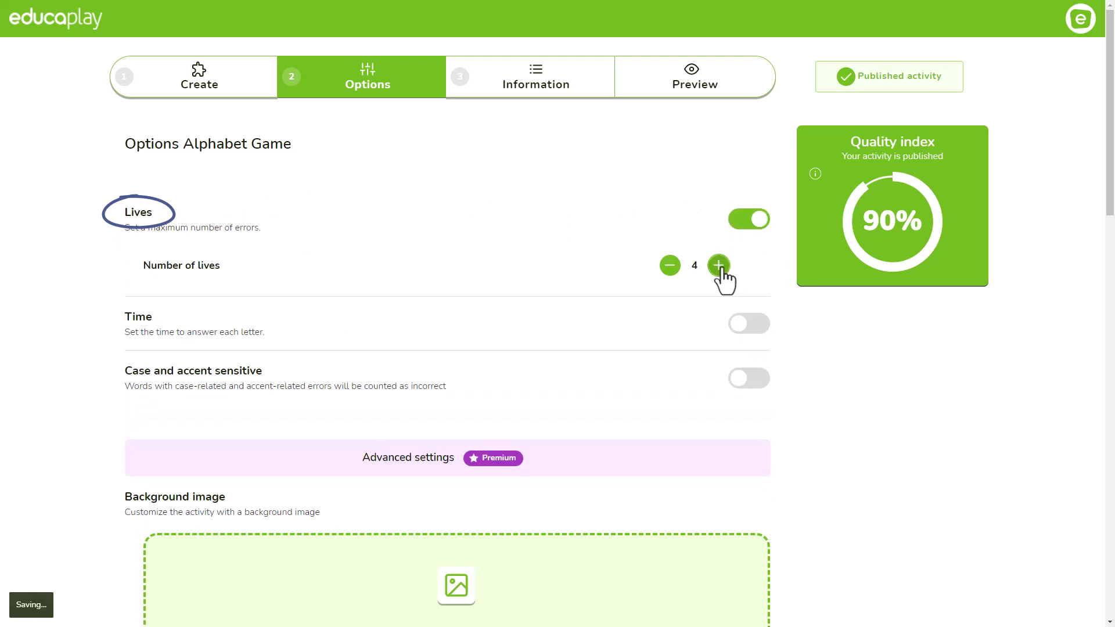
pyautogui.click(670, 266)
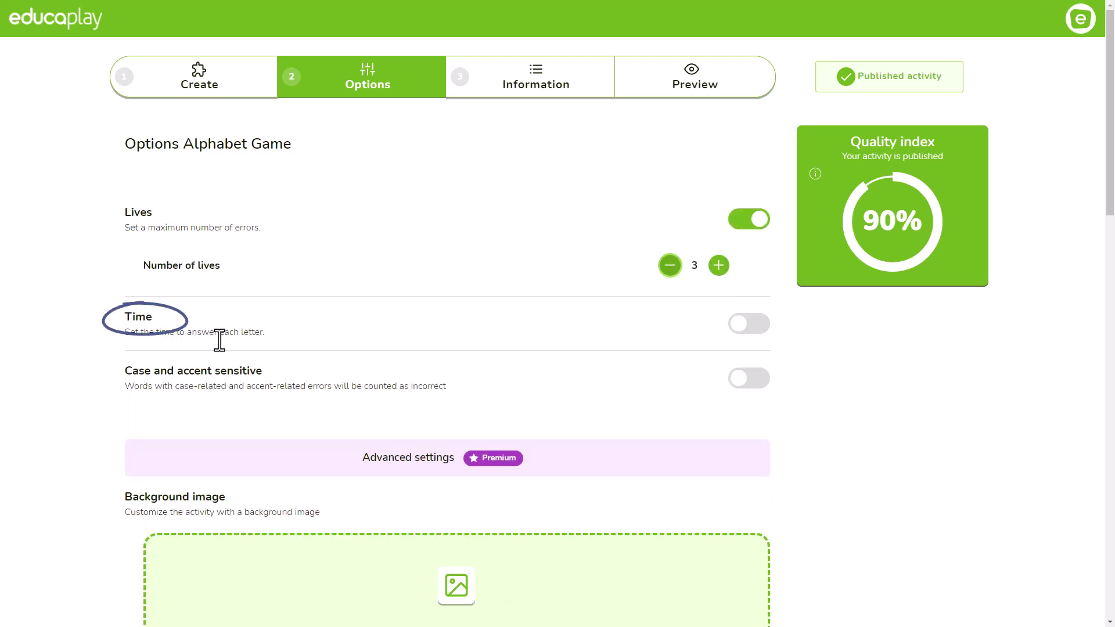
# Enable a 30-second time limit per letter and turn on case and accent sensitivity
pyautogui.click(753, 323)
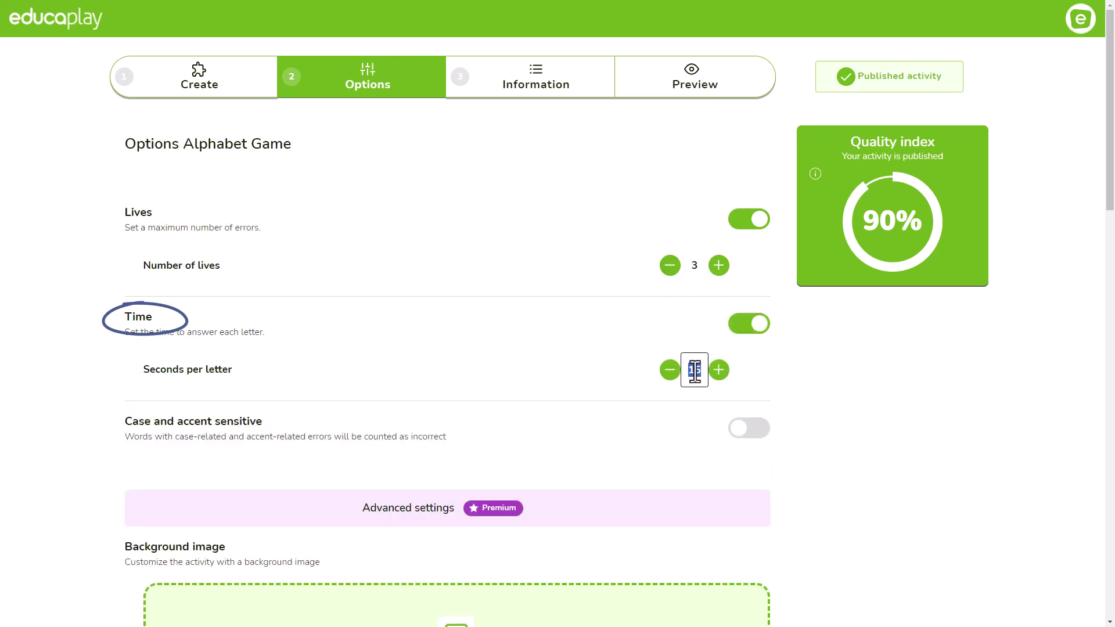
pyautogui.click(831, 392)
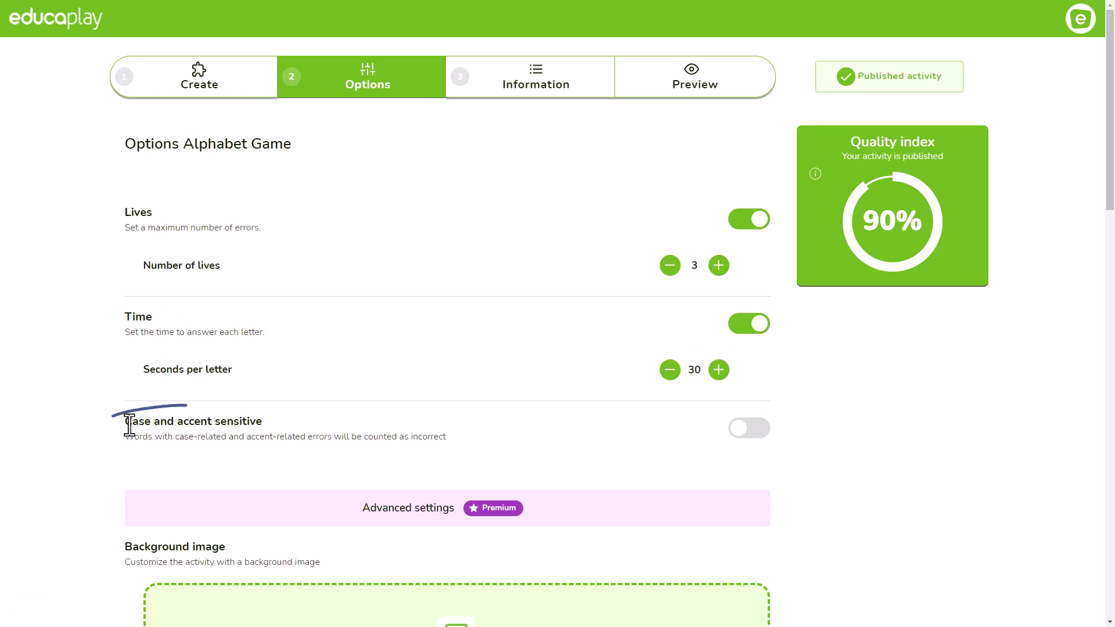
pyautogui.moveTo(160, 436); pyautogui.dragTo(447, 443)
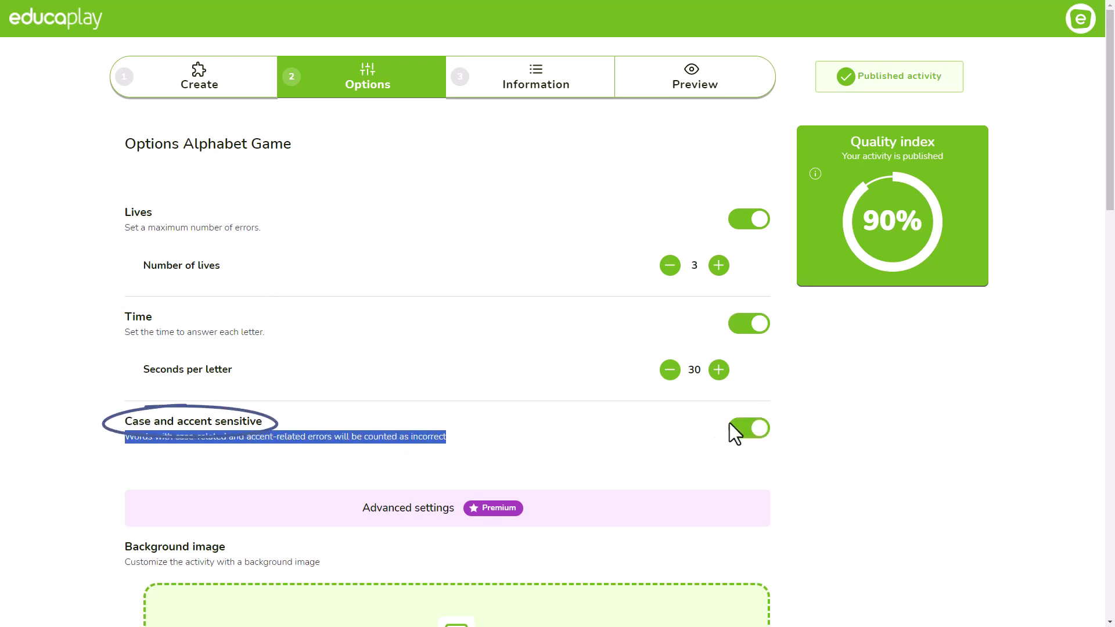
pyautogui.scroll(-5, 583, 125)
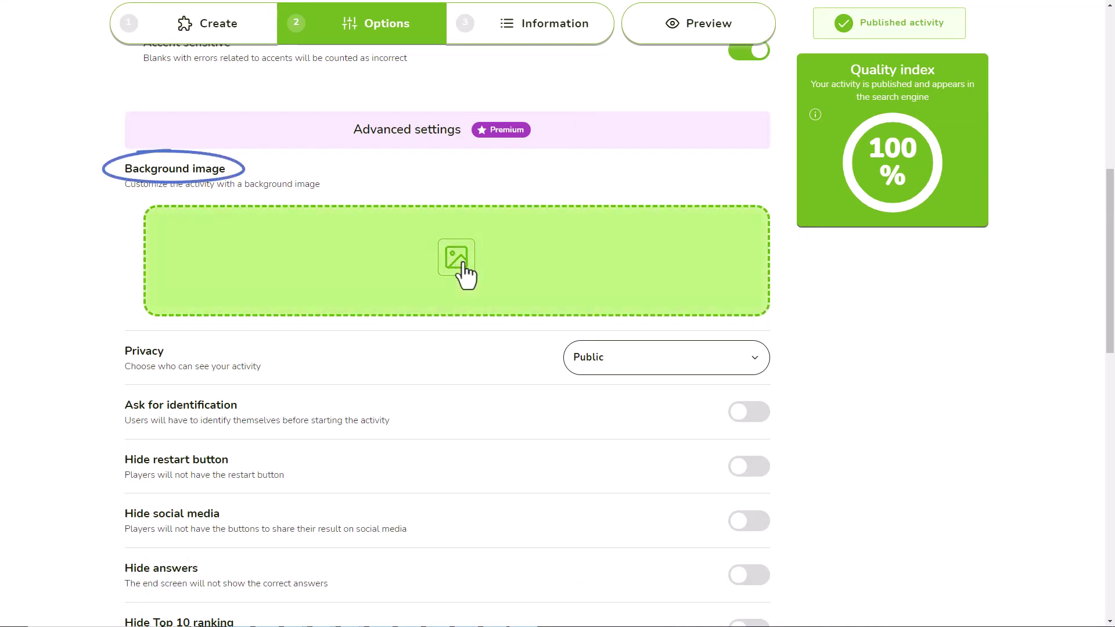
# Add the letter-tiles background image and set the game's privacy to Unlisted
pyautogui.click(462, 264)
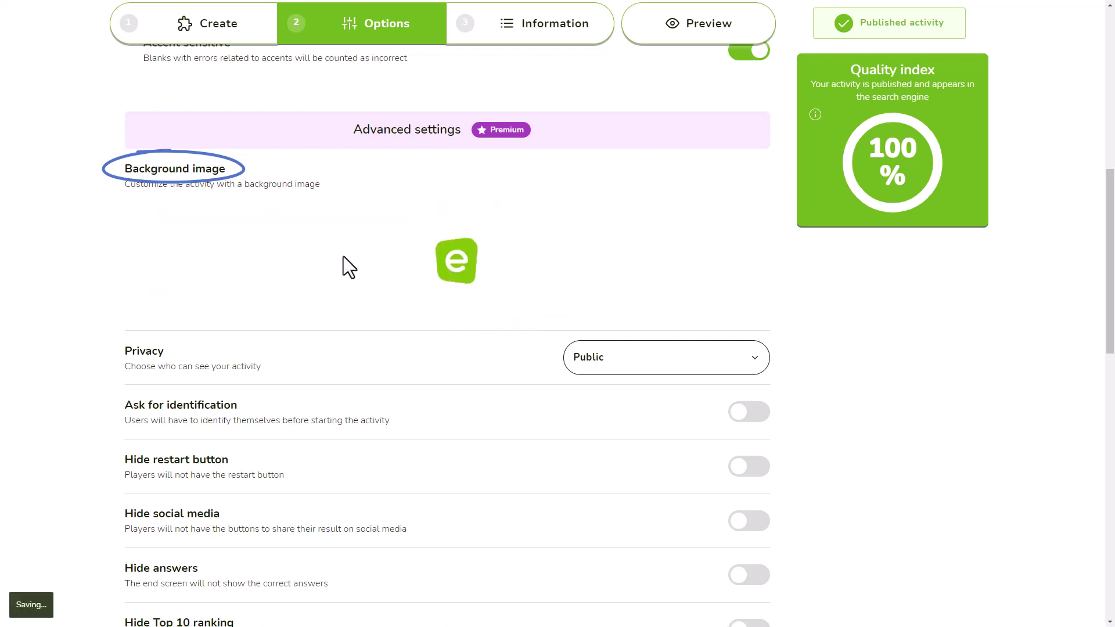
pyautogui.click(750, 375)
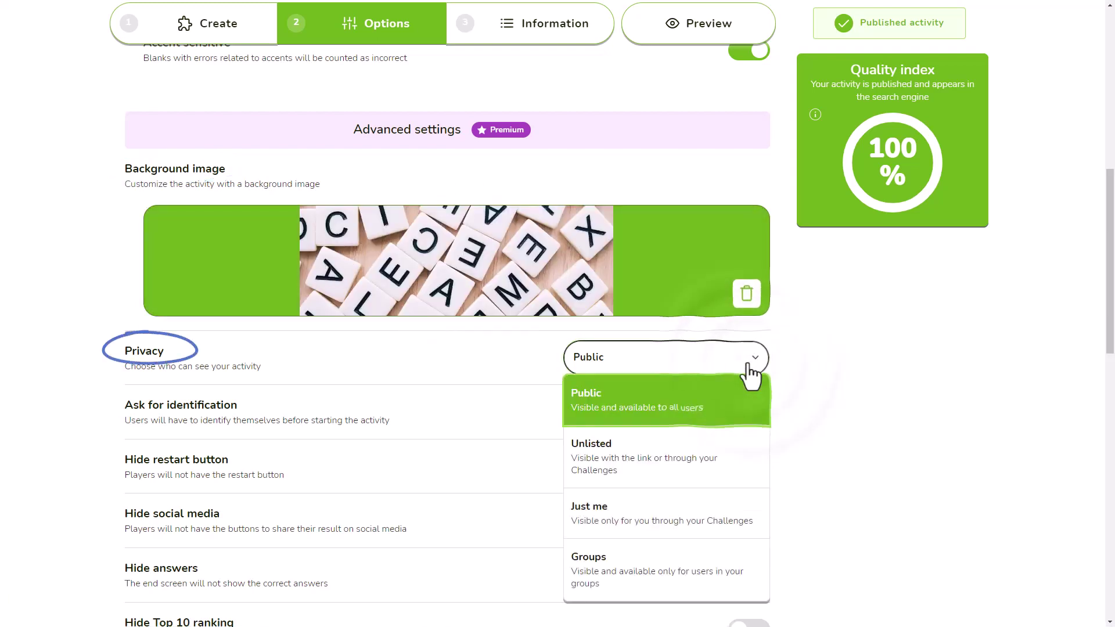
pyautogui.click(685, 468)
pyautogui.scroll(-5, 684, 463)
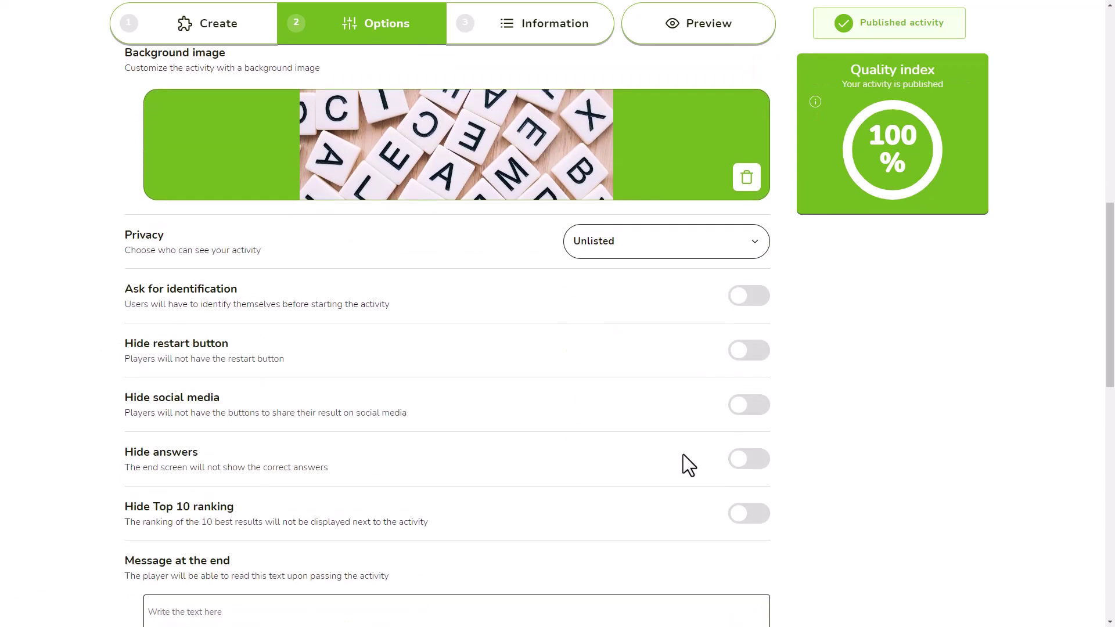
# Set the end message to 'The code is 1234' and turn on Hide answers
pyautogui.click(447, 440)
pyautogui.write('T')
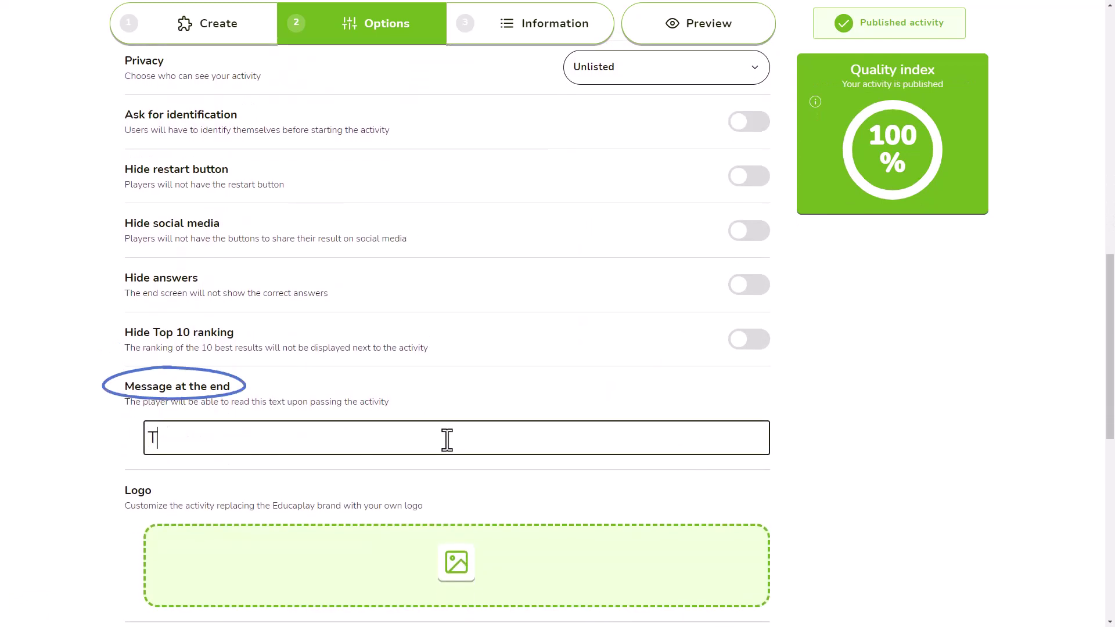
pyautogui.write('he code is 1234.')
pyautogui.press('Return')
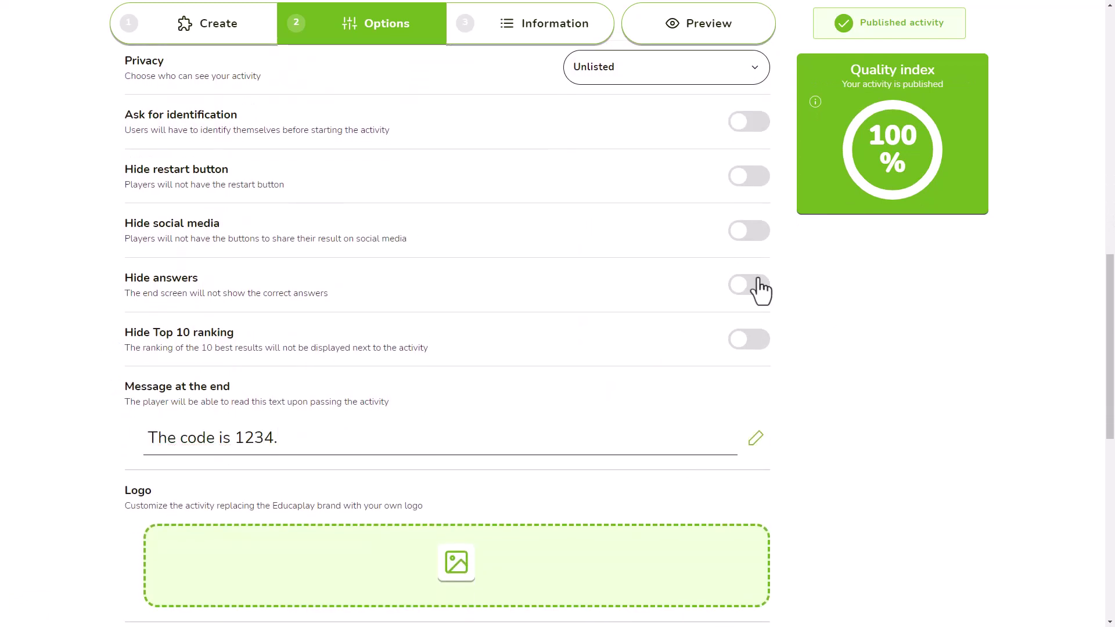
pyautogui.click(756, 285)
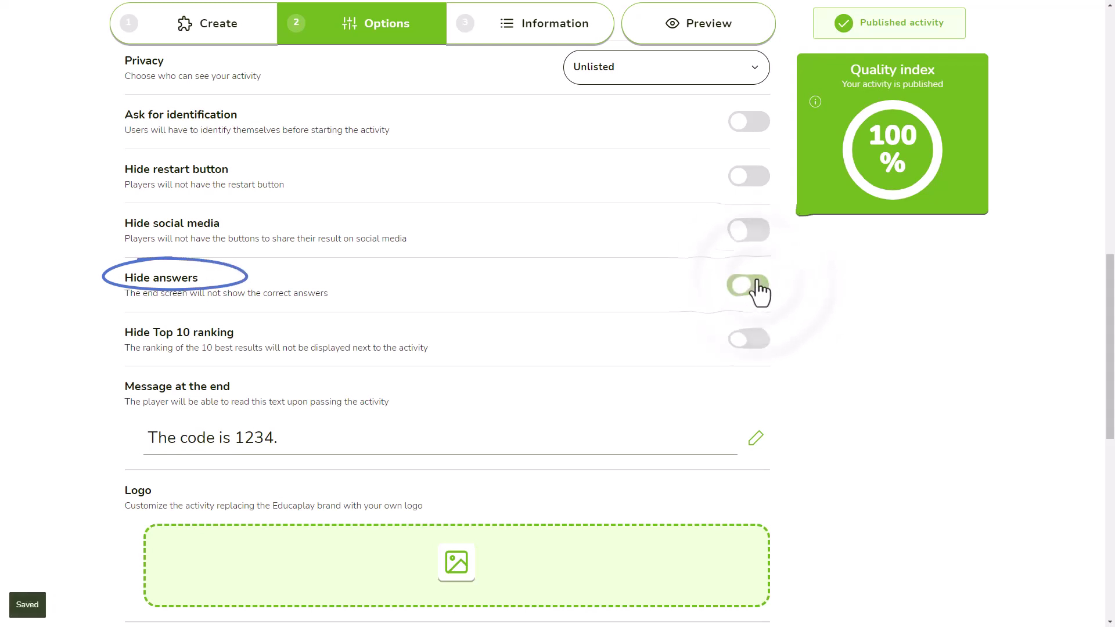
pyautogui.scroll(-3, 548, 354)
pyautogui.scroll(-3, 549, 352)
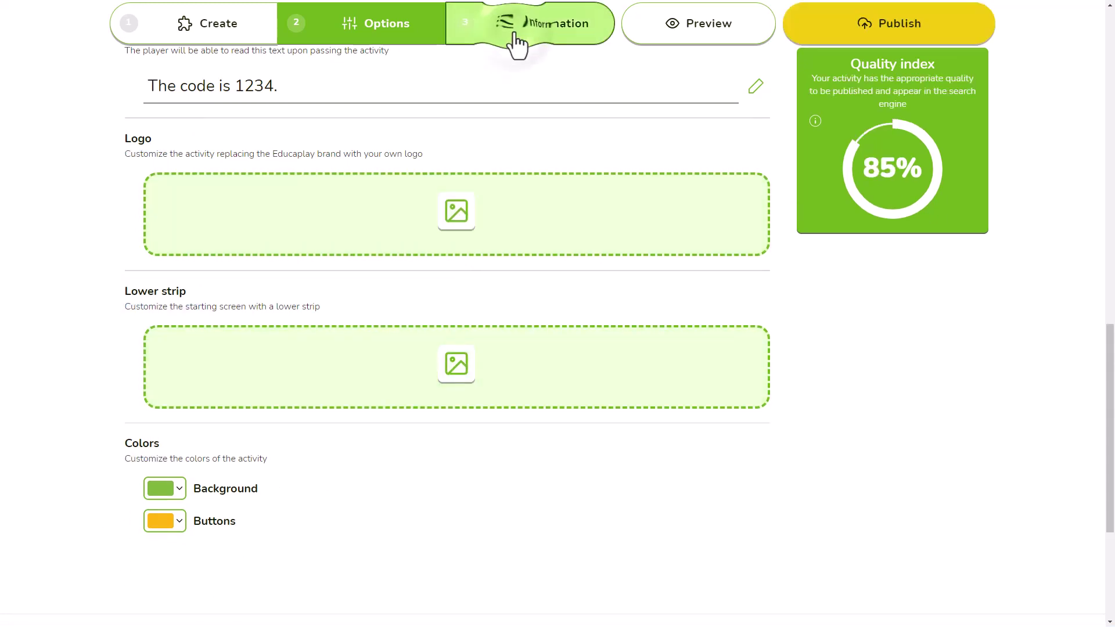
# On the information page, keep English as the language and enter a placeholder title
pyautogui.click(515, 40)
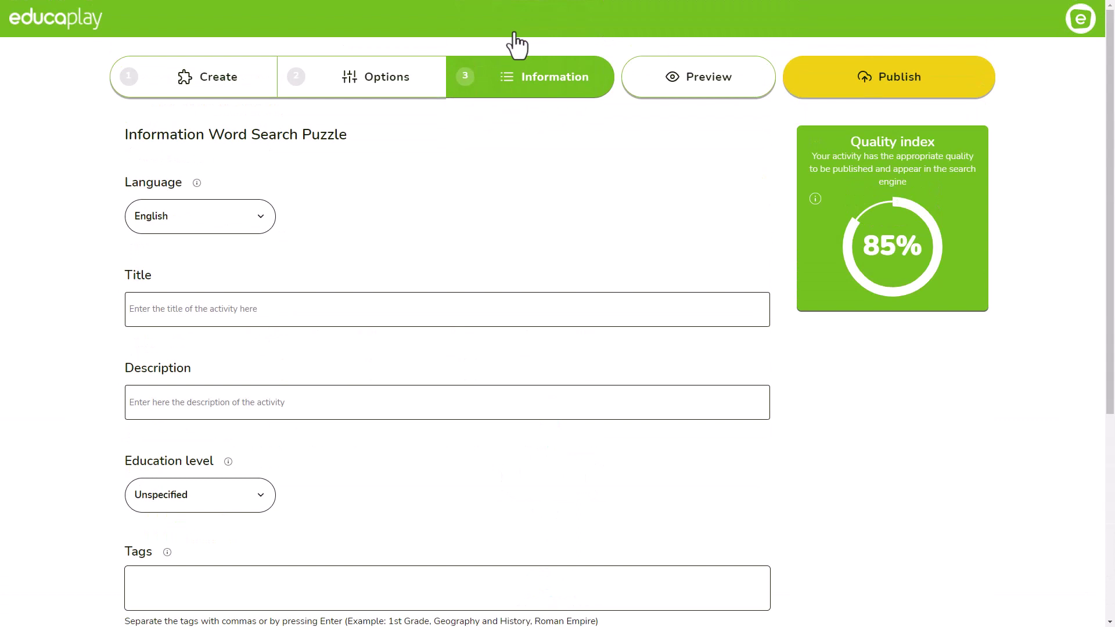
pyautogui.click(249, 220)
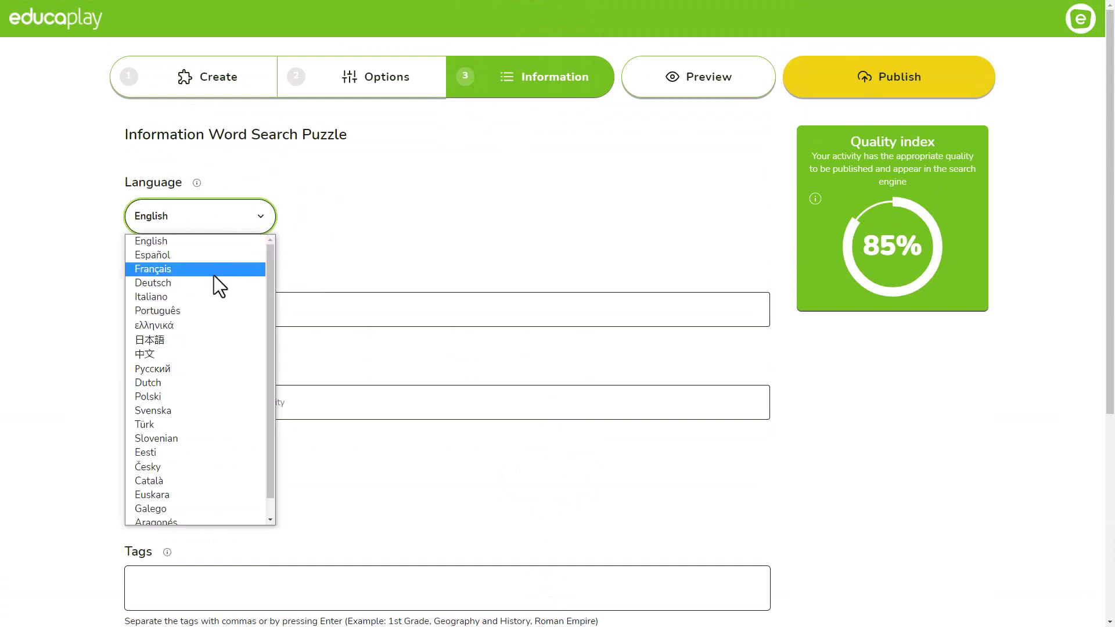
pyautogui.click(215, 245)
pyautogui.click(241, 308)
pyautogui.write('Title of your game')
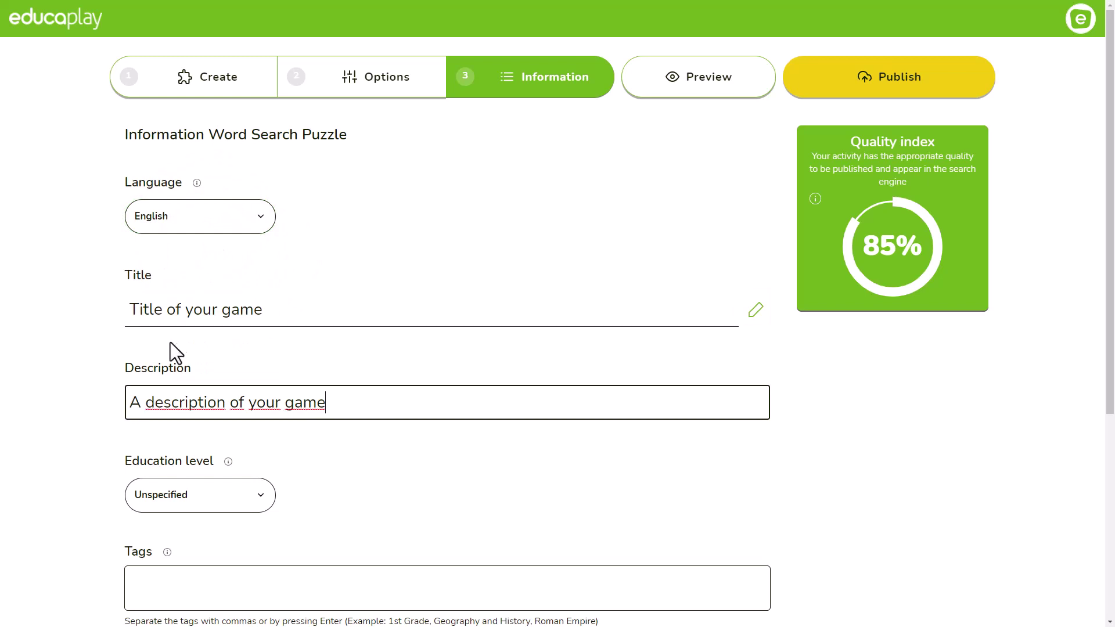
# Choose Cultura General as the subject and add the tag tag2
pyautogui.click(261, 502)
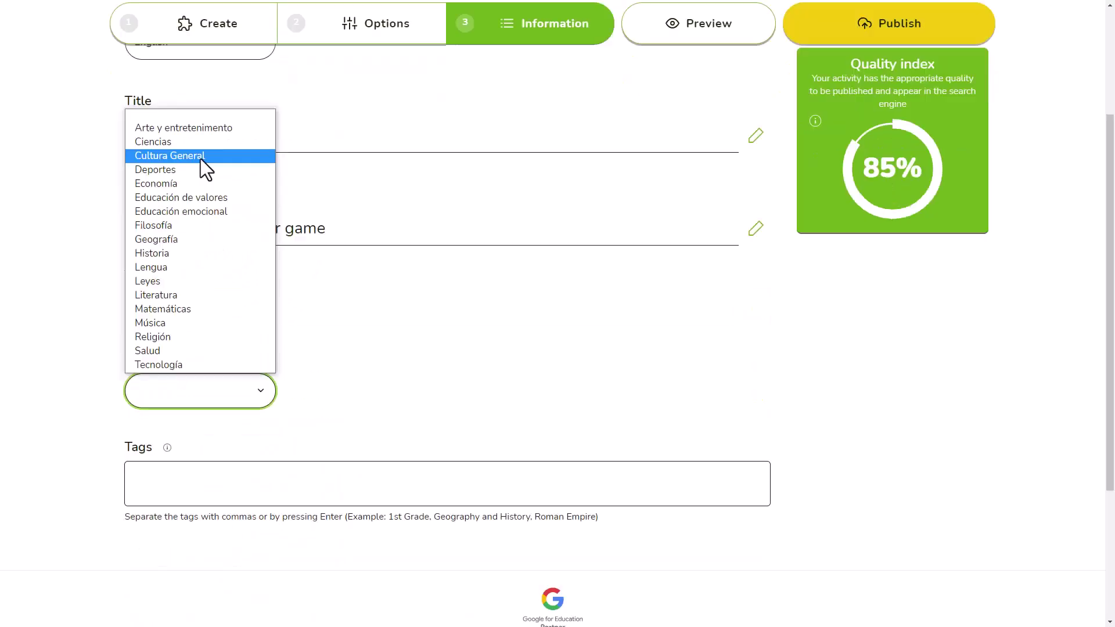
pyautogui.click(201, 157)
pyautogui.click(375, 556)
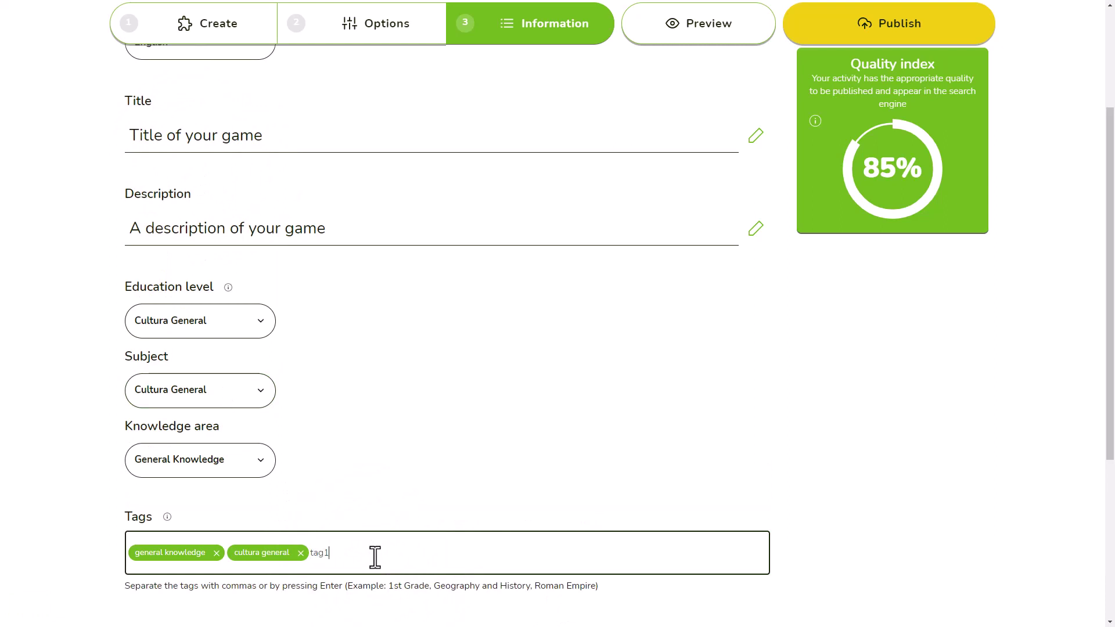
pyautogui.write('ta')
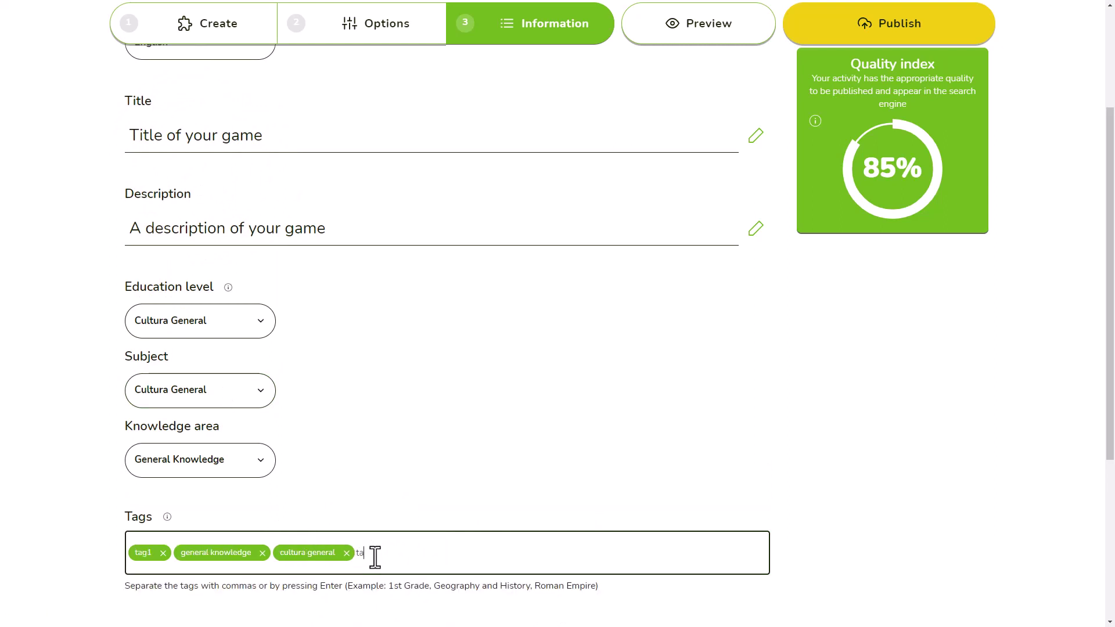
pyautogui.write('g2')
pyautogui.press('Return')
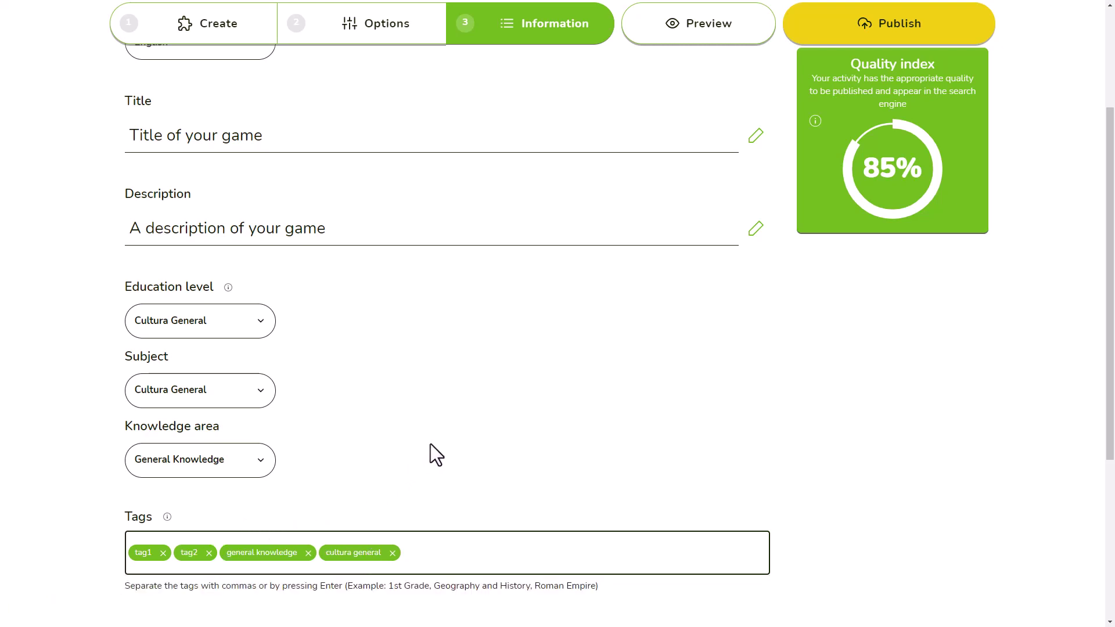
# Publish the alphabet game, copy its share link, then view it listed in My activities
pyautogui.click(892, 34)
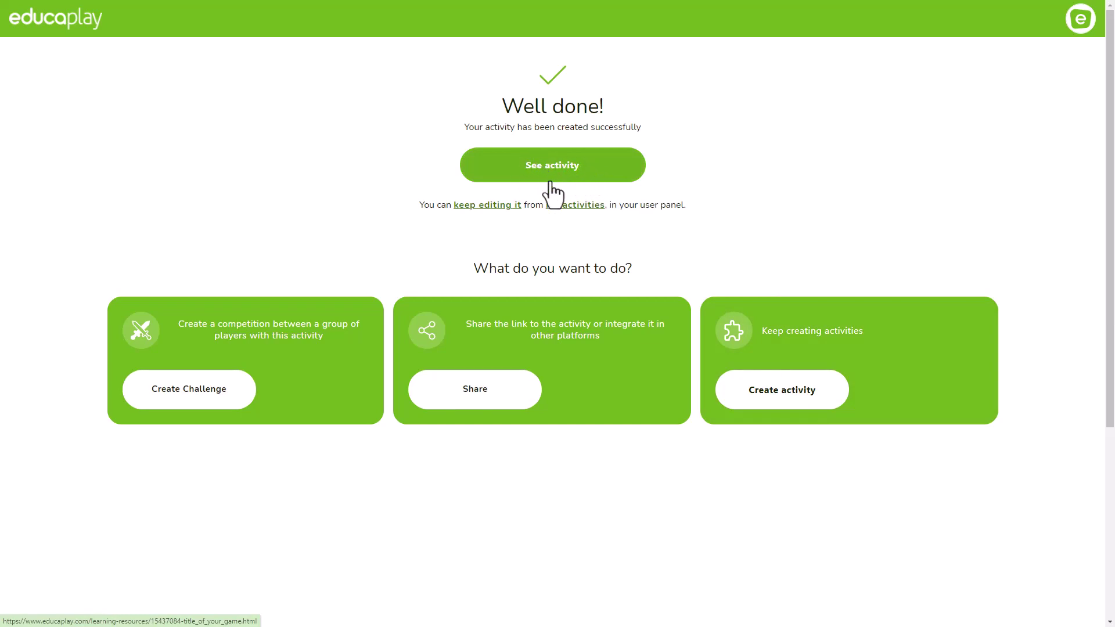
pyautogui.click(487, 400)
pyautogui.click(754, 292)
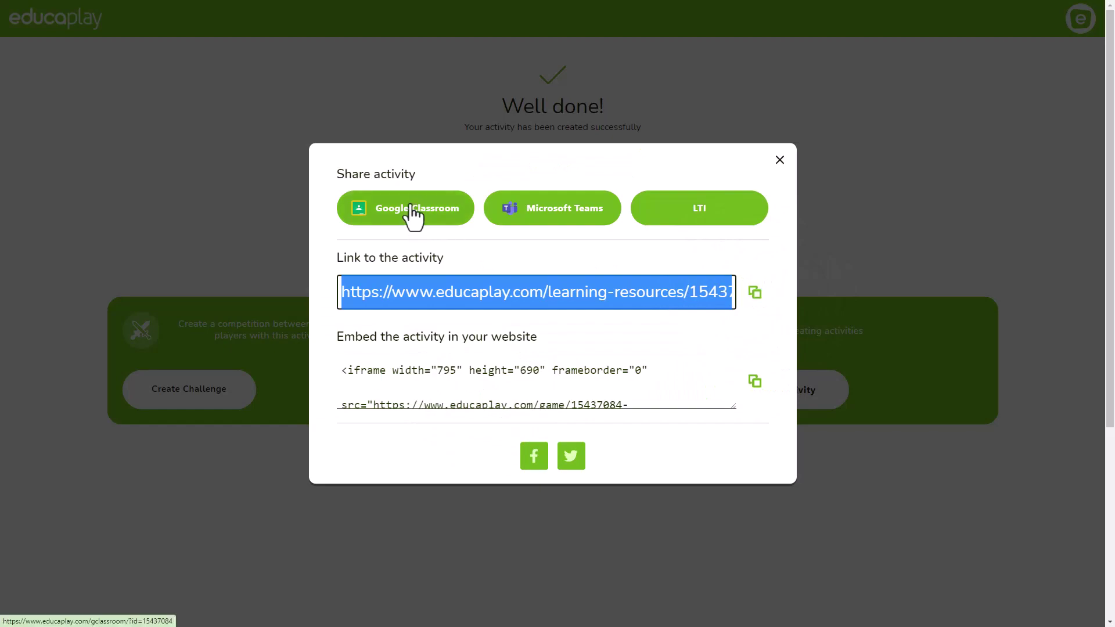
pyautogui.click(270, 369)
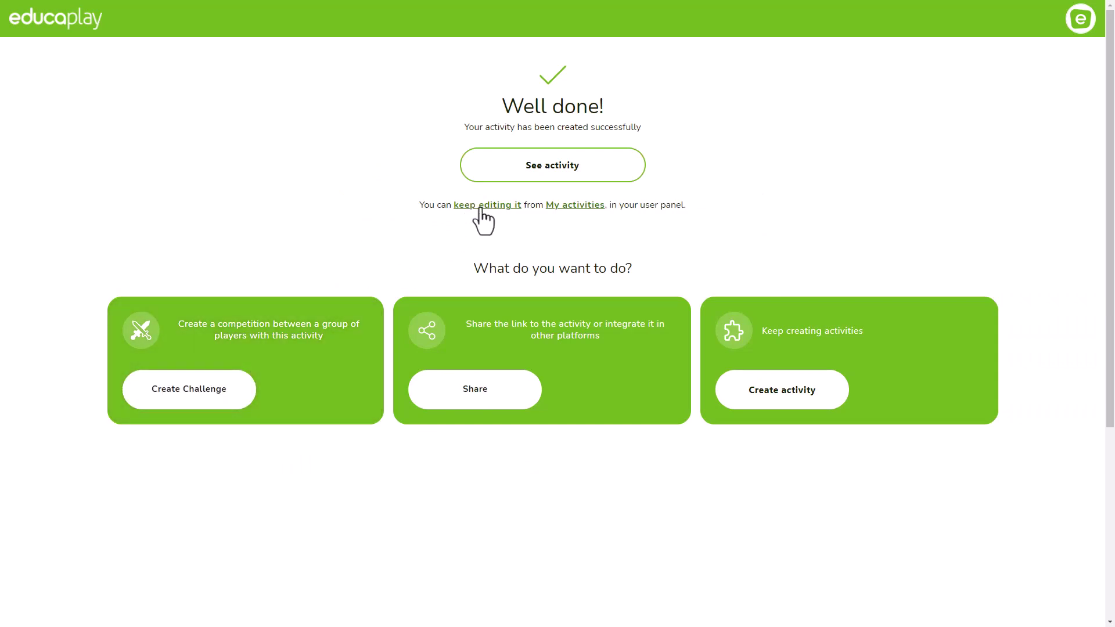
pyautogui.click(1081, 24)
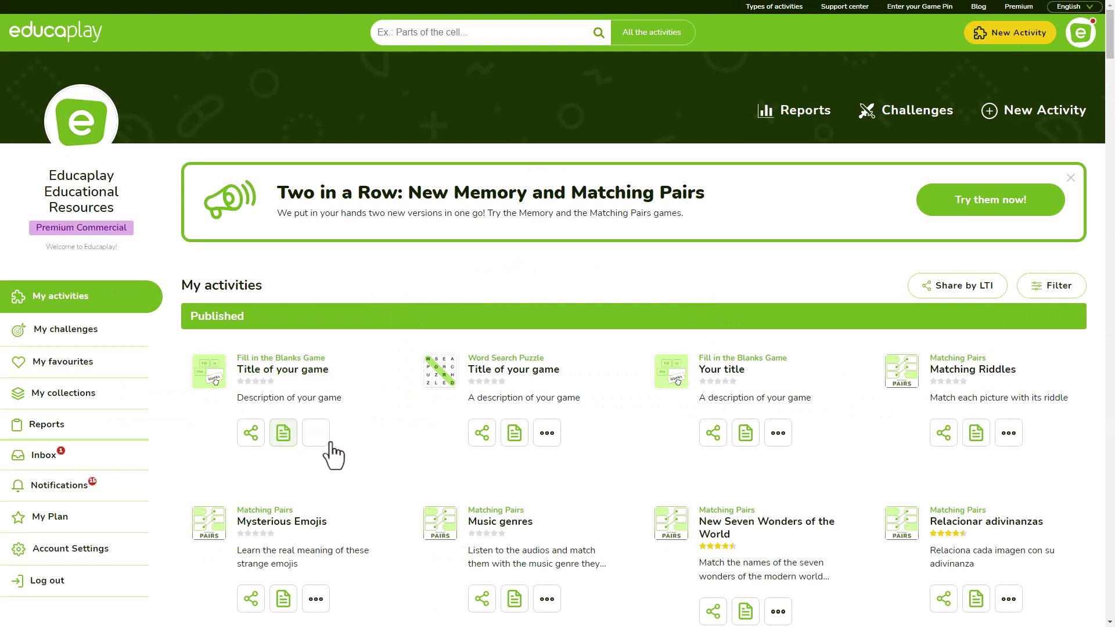